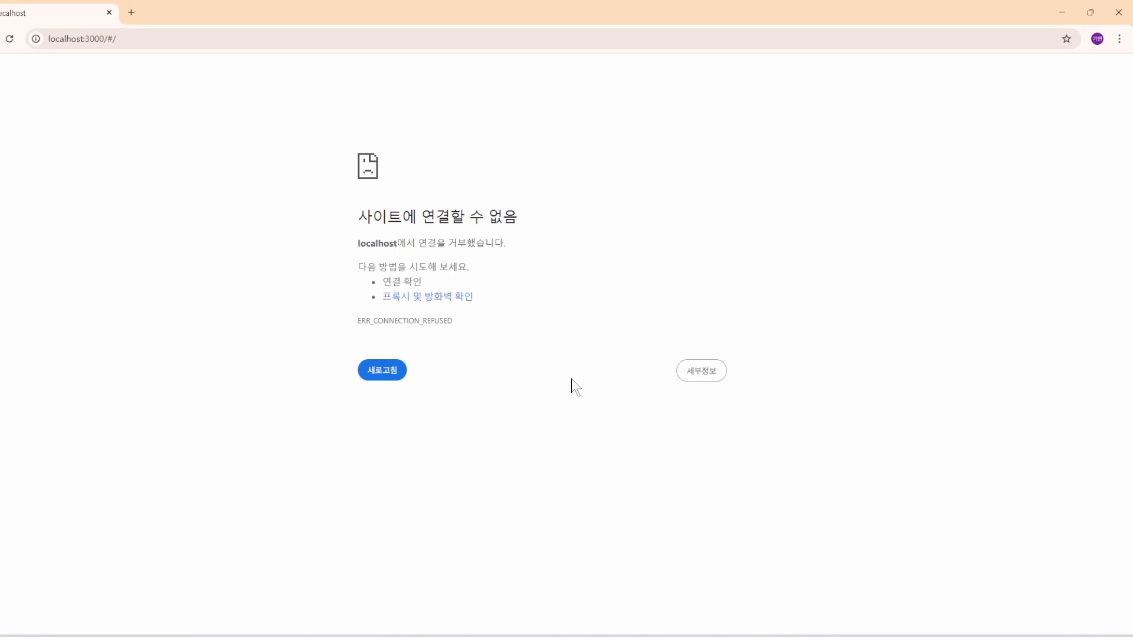
Check the containers in Docker Desktop and open a Command Prompt window below the commands on the ZAP 실습 slide.
{"action": "left_click", "coordinate": [717, 636]}
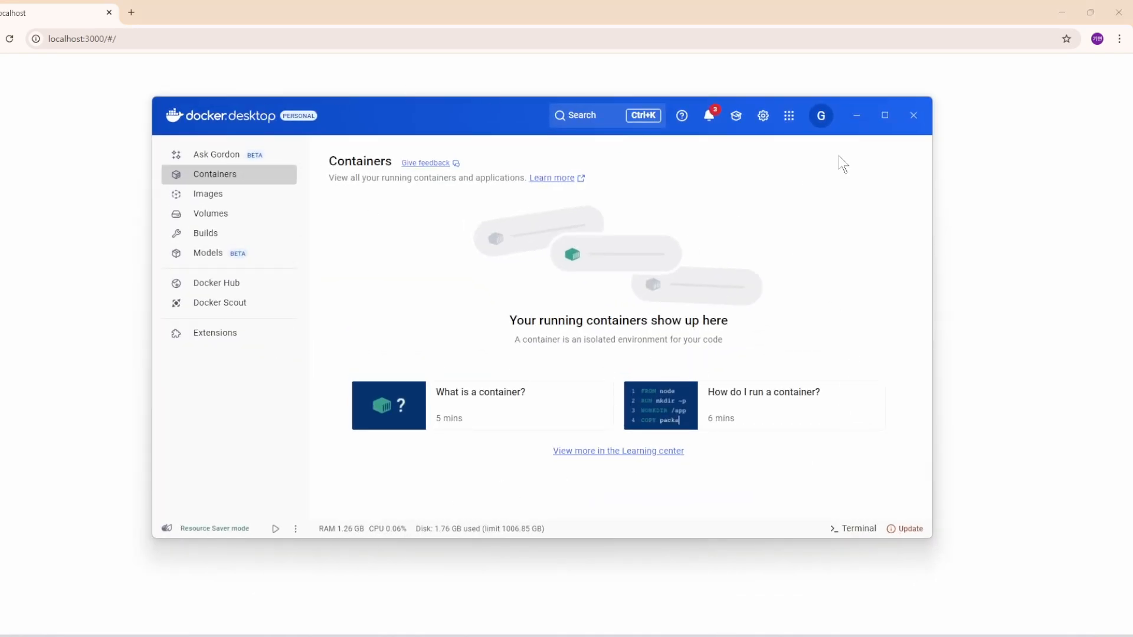
{"action": "left_click", "coordinate": [866, 122]}
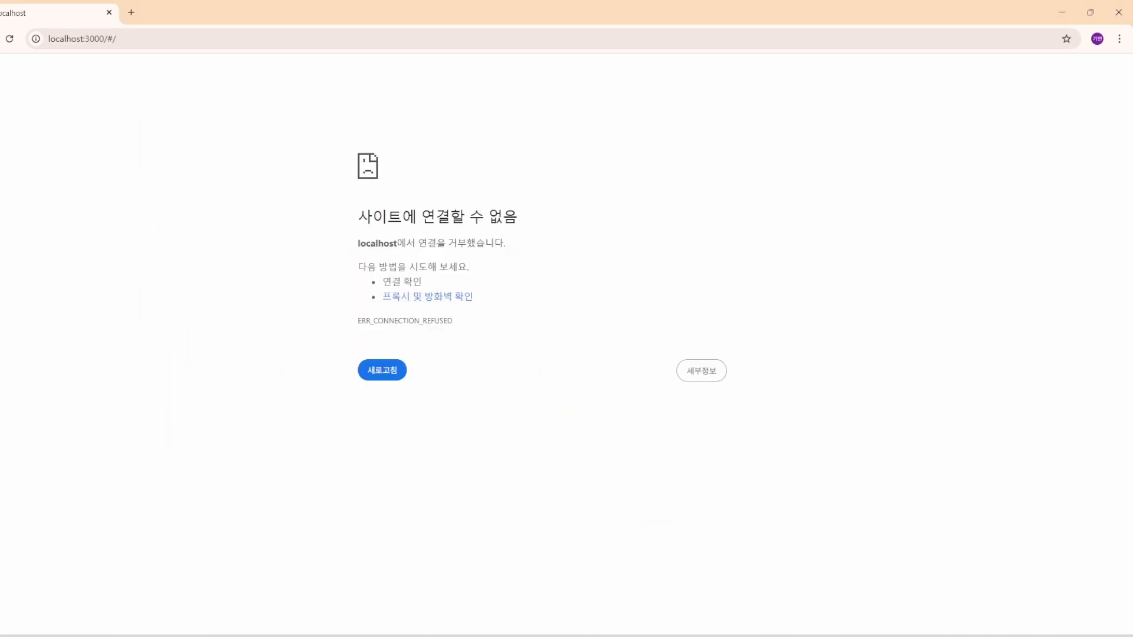
{"action": "key", "text": "super"}
{"action": "left_click", "coordinate": [429, 319]}
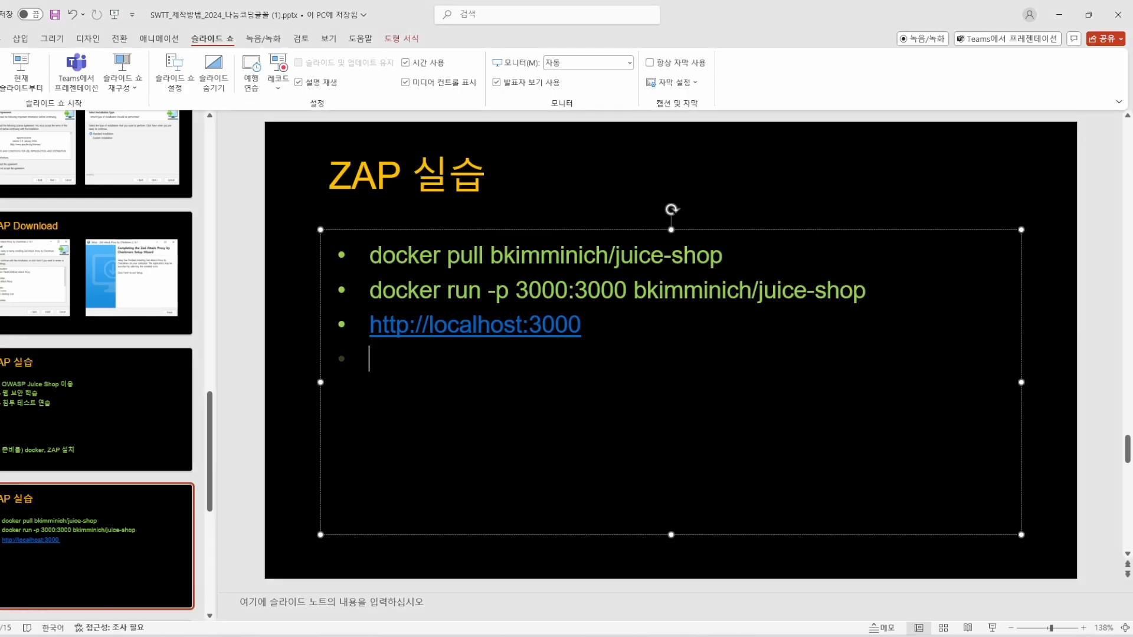
{"action": "left_click", "coordinate": [756, 566]}
{"action": "left_click_drag", "start_coordinate": [494, 75], "coordinate": [734, 428]}
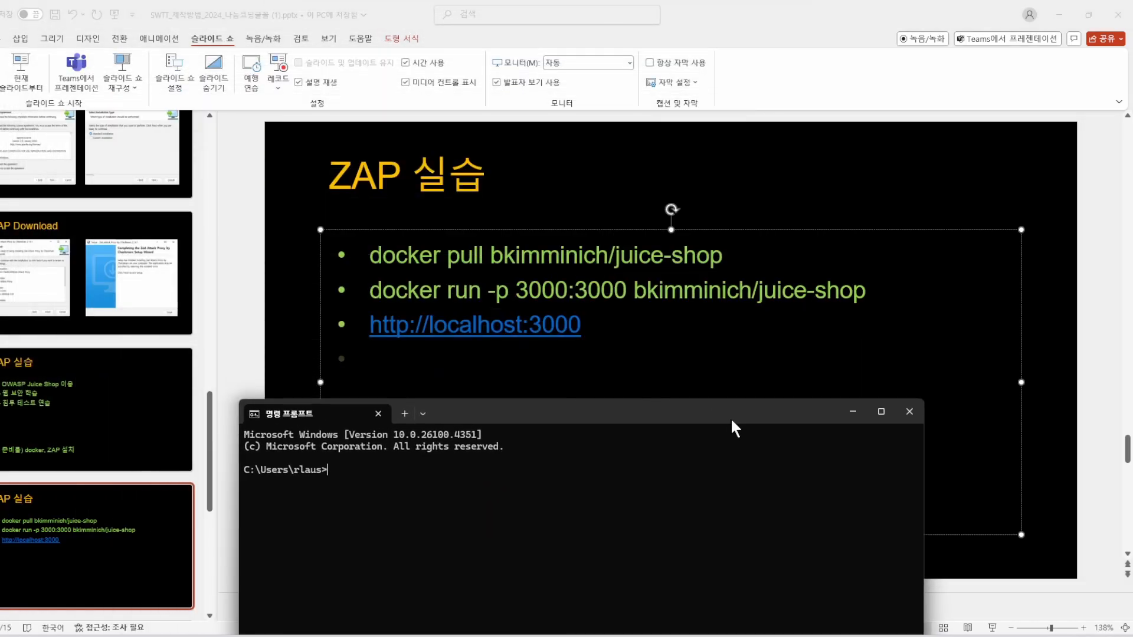
Copy docker pull bkimminich/juice-shop from the PowerPoint slide and run it in Command Prompt.
{"action": "left_click", "coordinate": [466, 271]}
{"action": "left_click_drag", "start_coordinate": [370, 256], "coordinate": [721, 258]}
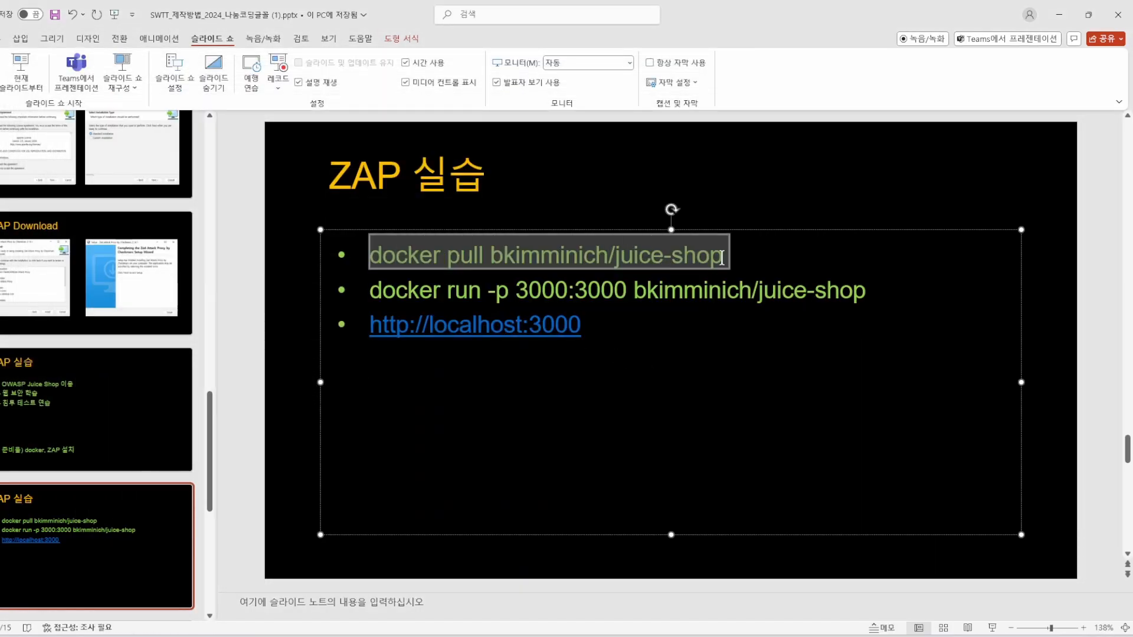
{"action": "key", "text": "alt+Tab"}
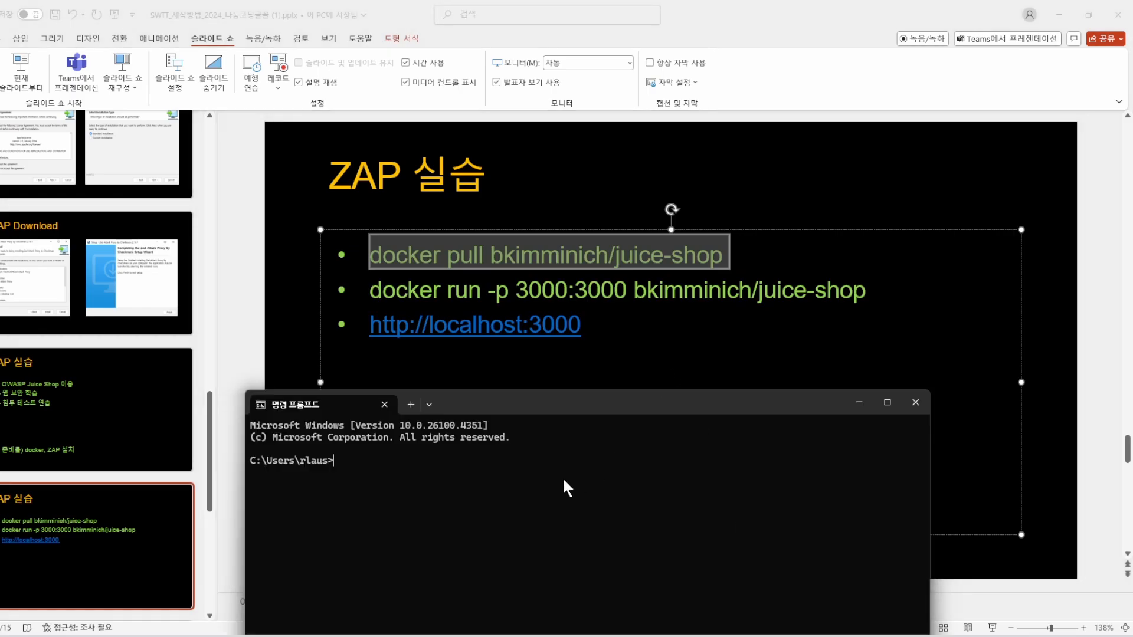
{"action": "type", "text": "docker pull bkimminich/juice-shop"}
{"action": "key", "text": "Return"}
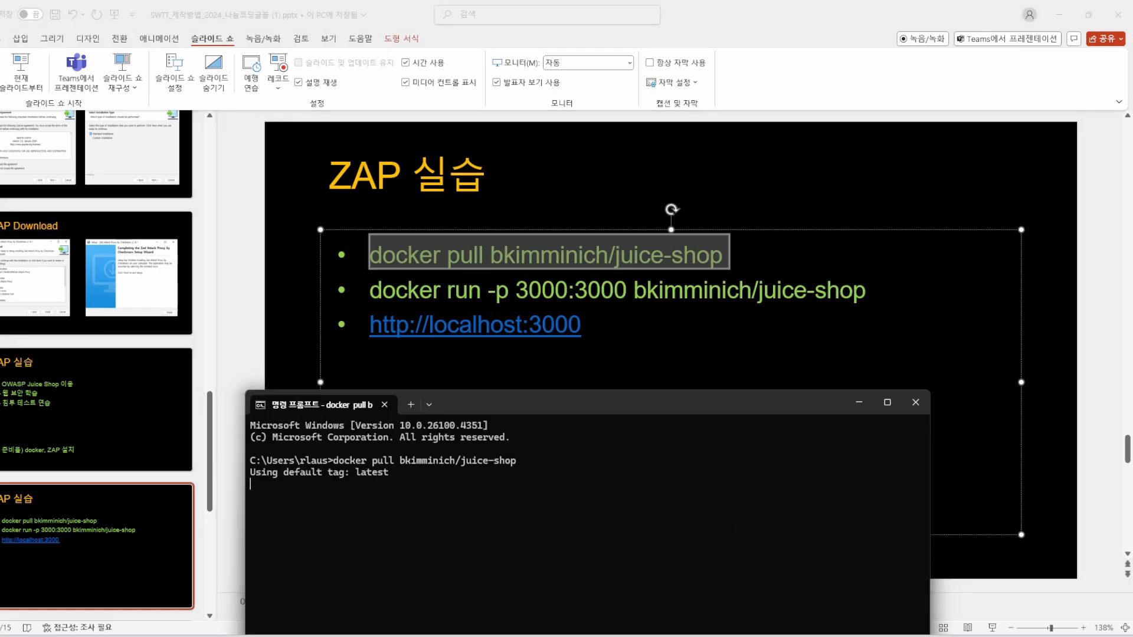
{"action": "left_click_drag", "start_coordinate": [576, 402], "coordinate": [653, 340]}
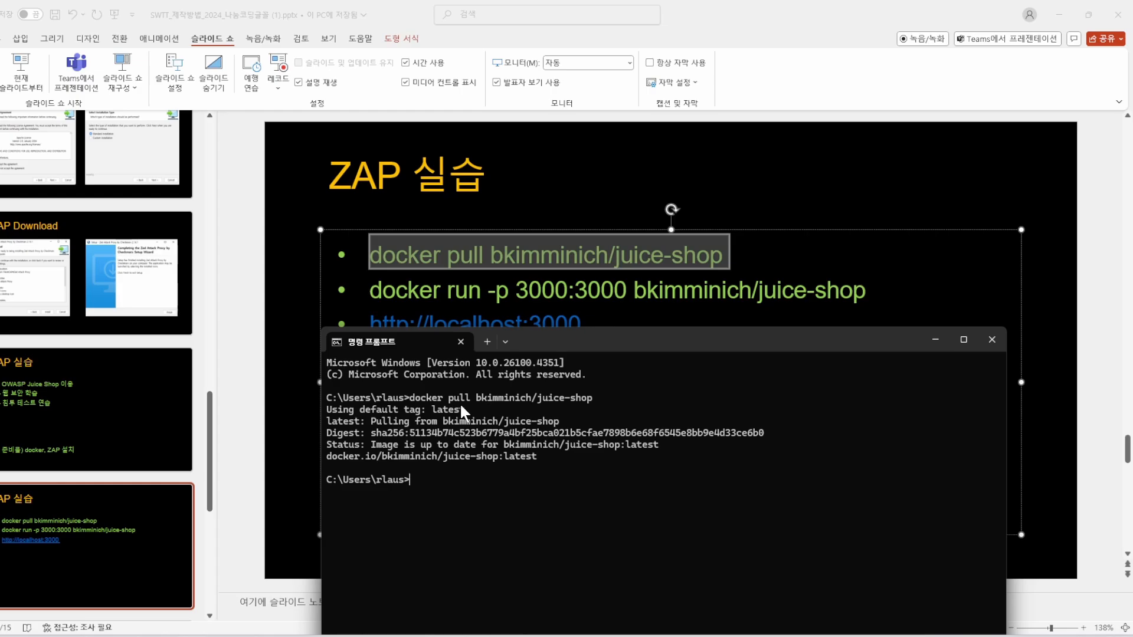
Copy docker run -p 3000:3000 bkimminich/juice-shop from the slide and run it in Command Prompt.
{"action": "left_click", "coordinate": [423, 288]}
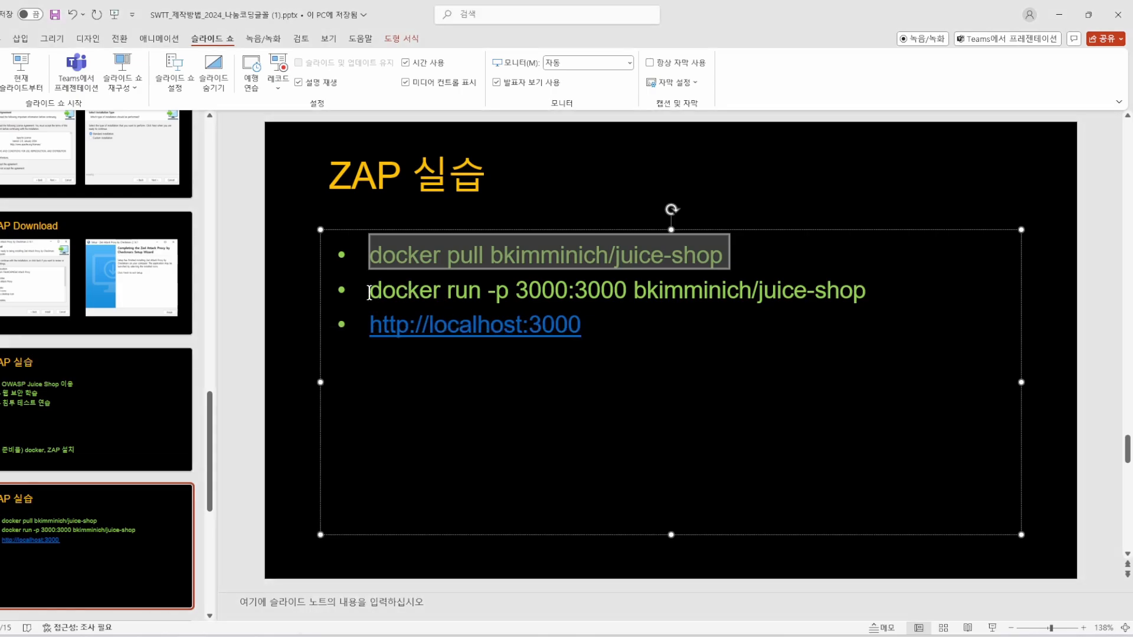
{"action": "left_click_drag", "start_coordinate": [422, 290], "coordinate": [873, 292]}
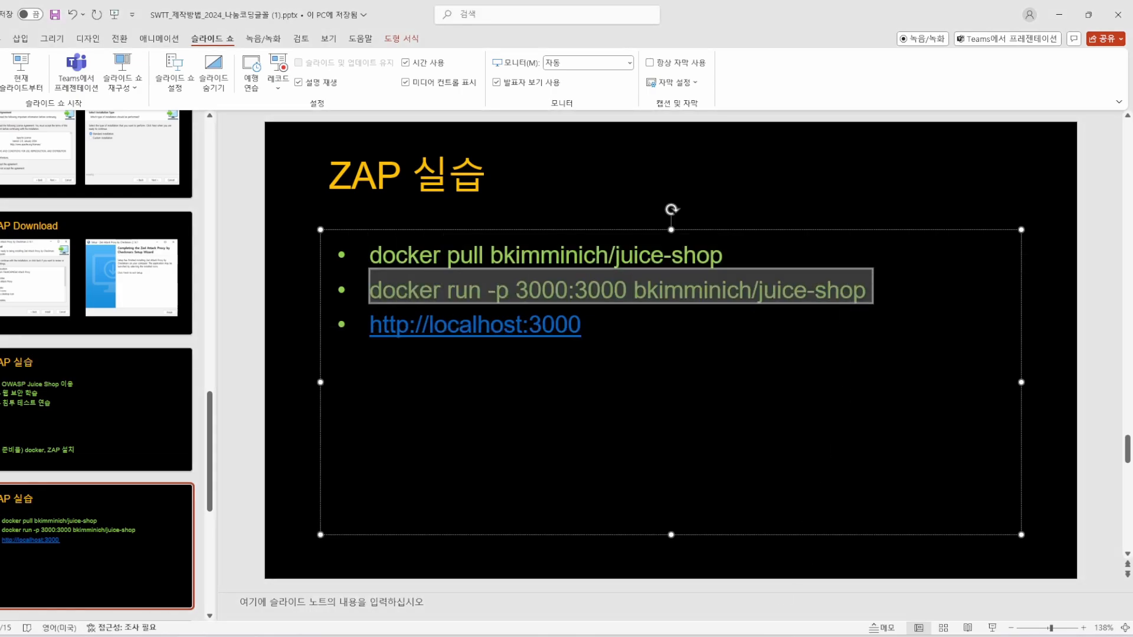
{"action": "key", "text": "alt+Tab"}
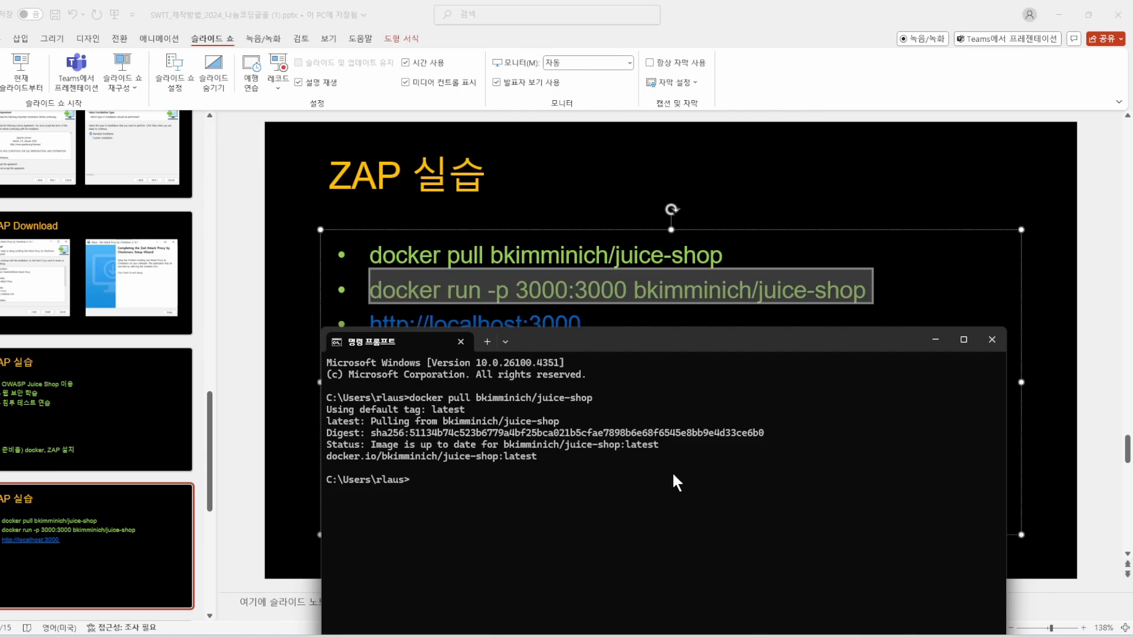
{"action": "type", "text": "docker run -p 3000:3000 bkimminich/juice-shop"}
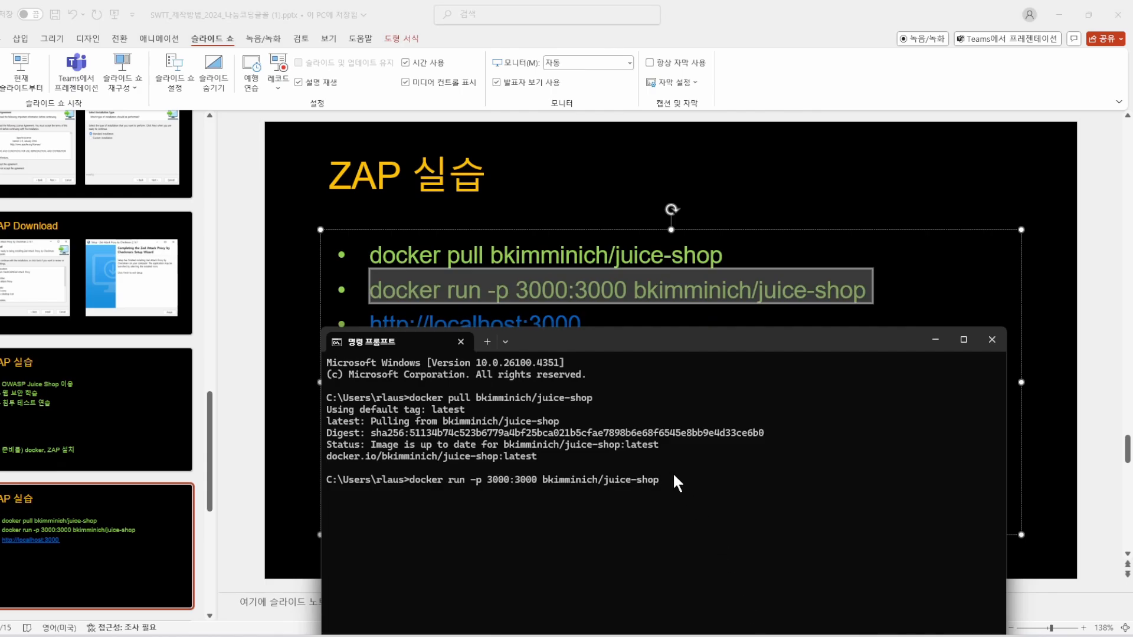
{"action": "key", "text": "Return"}
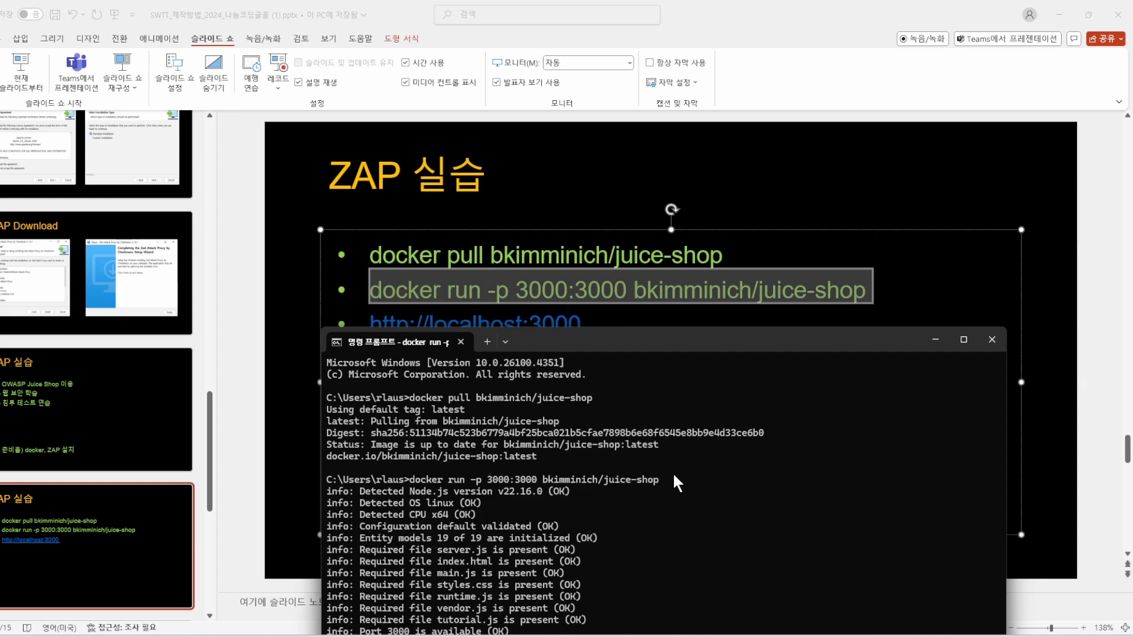
{"action": "left_click_drag", "start_coordinate": [631, 339], "coordinate": [603, 231]}
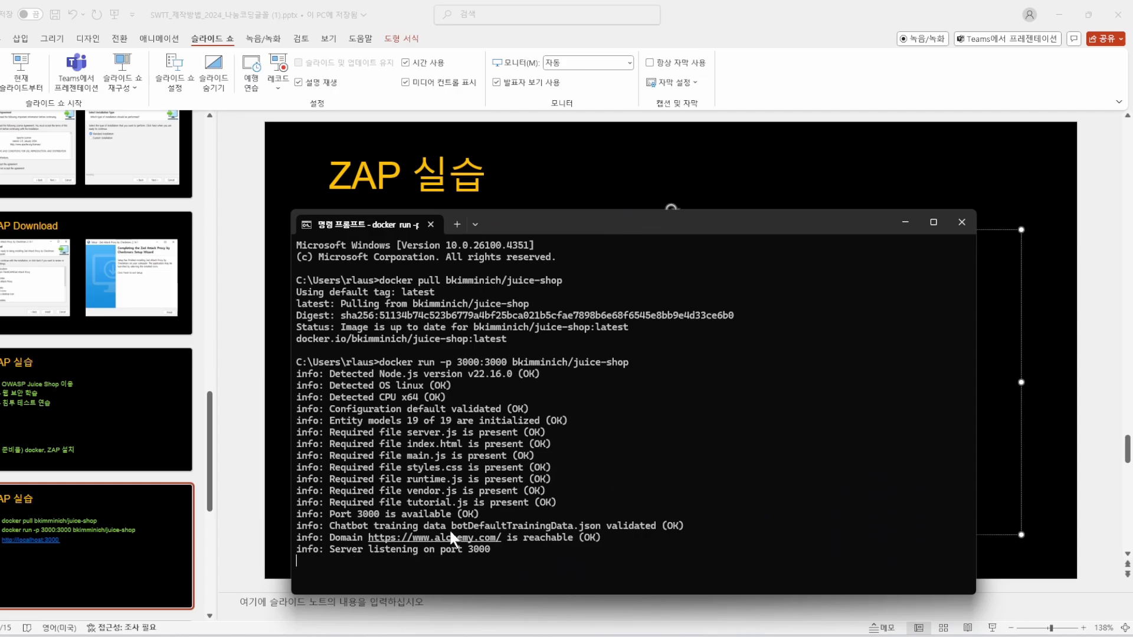
Switch to Chrome, reload localhost:3000 and close the OWASP Juice Shop welcome message.
{"action": "mouse_move", "coordinate": [733, 636]}
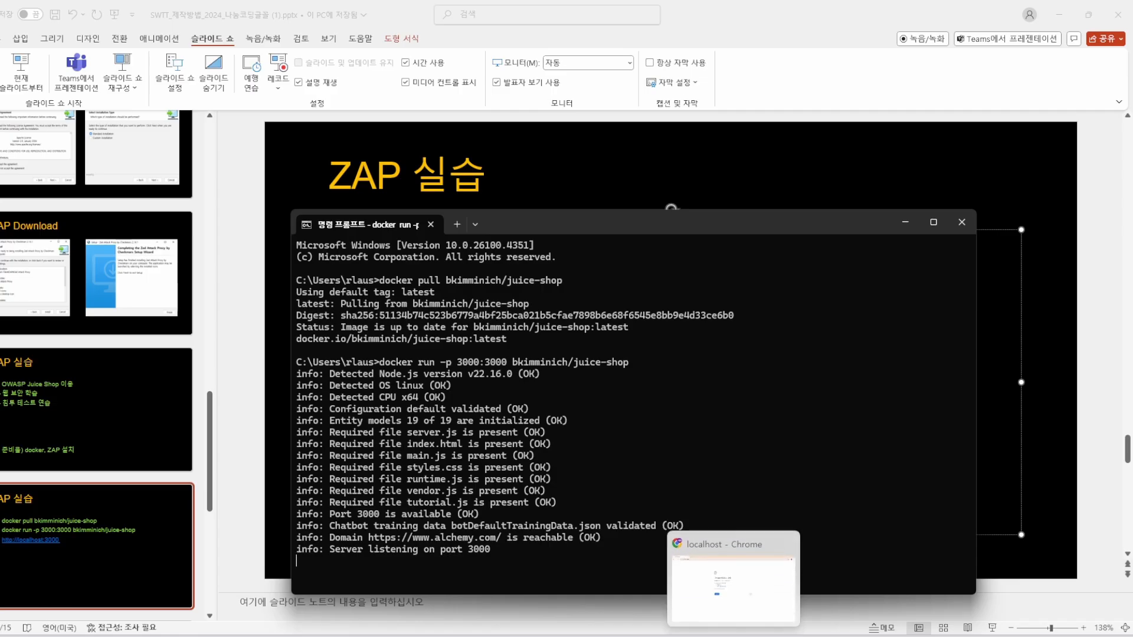
{"action": "left_click", "coordinate": [737, 599]}
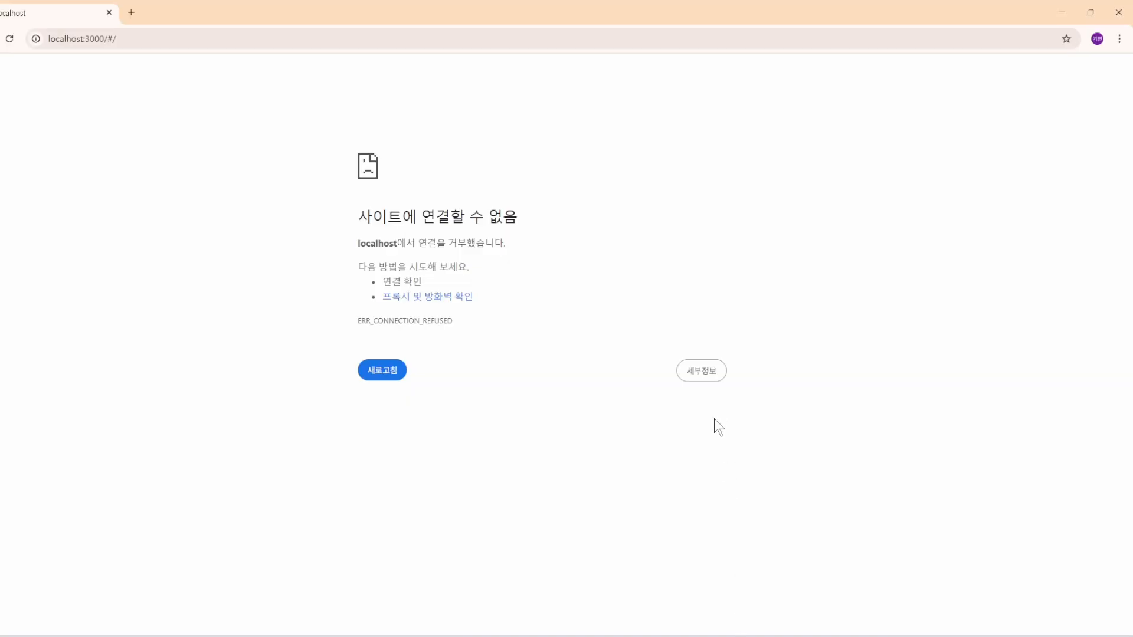
{"action": "left_click", "coordinate": [404, 377]}
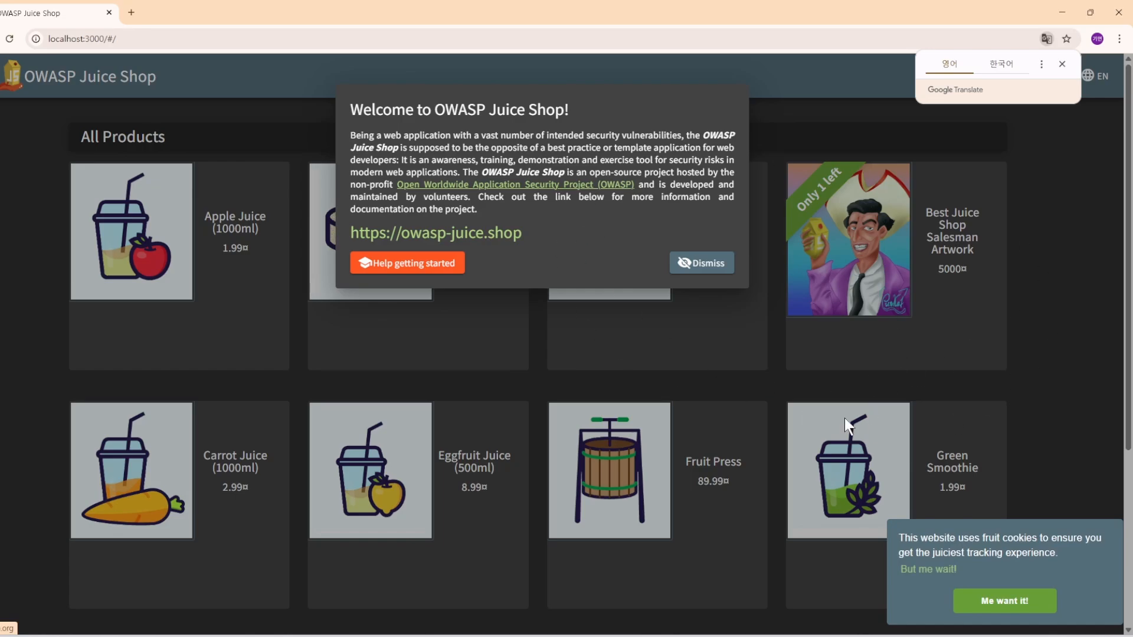
{"action": "left_click", "coordinate": [1004, 355]}
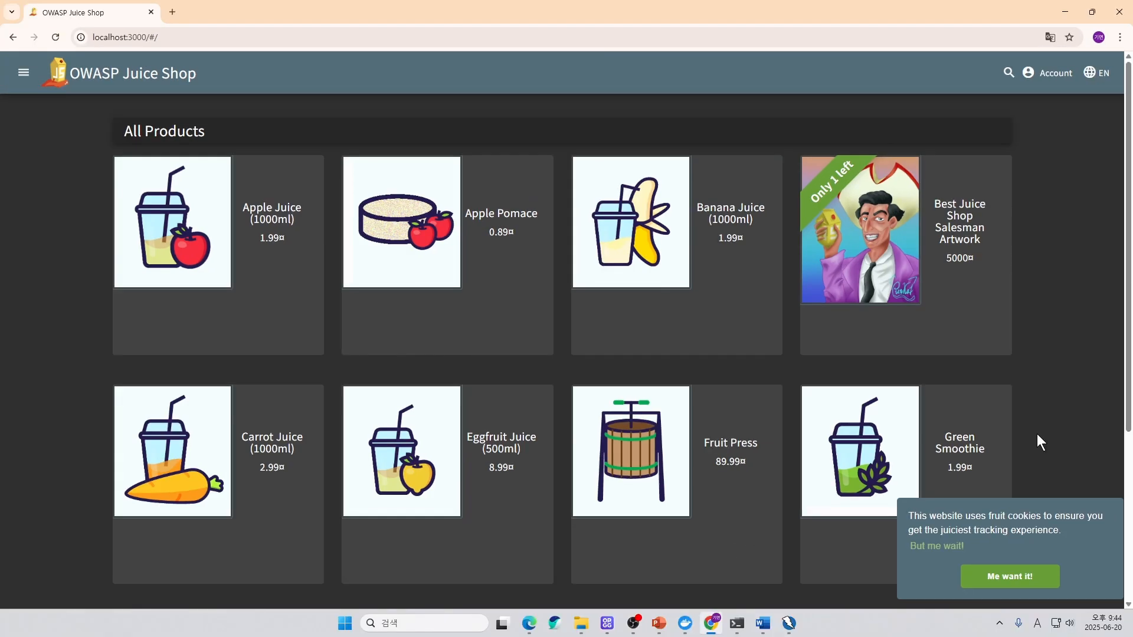
Switch to ZAP, start a session without persisting it, and open the Automated Scan setup.
{"action": "left_click", "coordinate": [789, 624]}
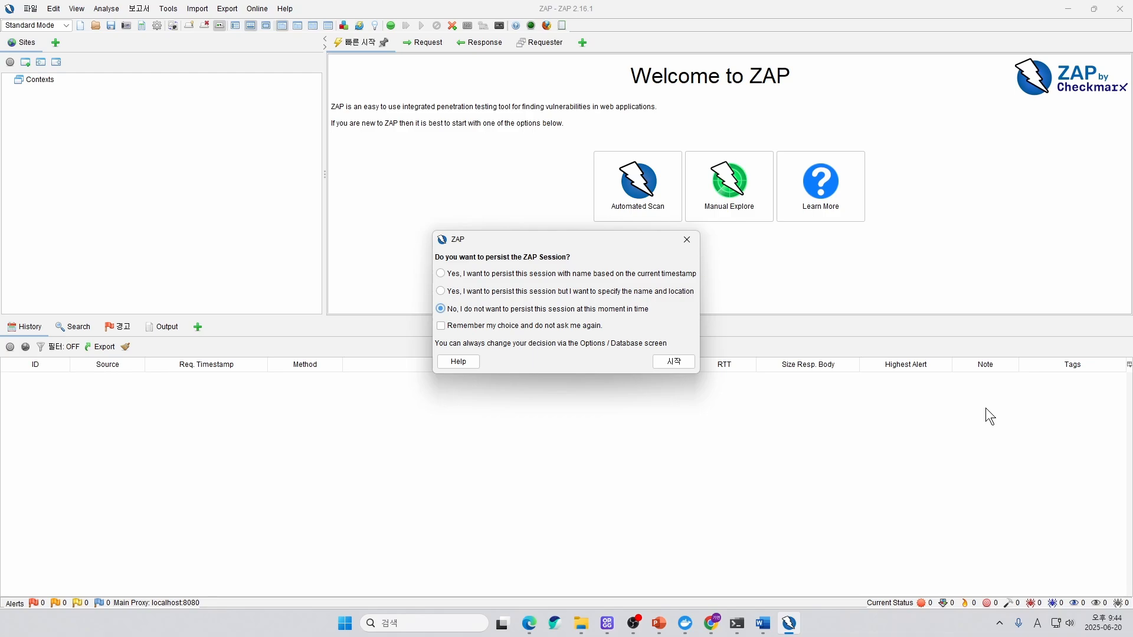
{"action": "left_click", "coordinate": [672, 363]}
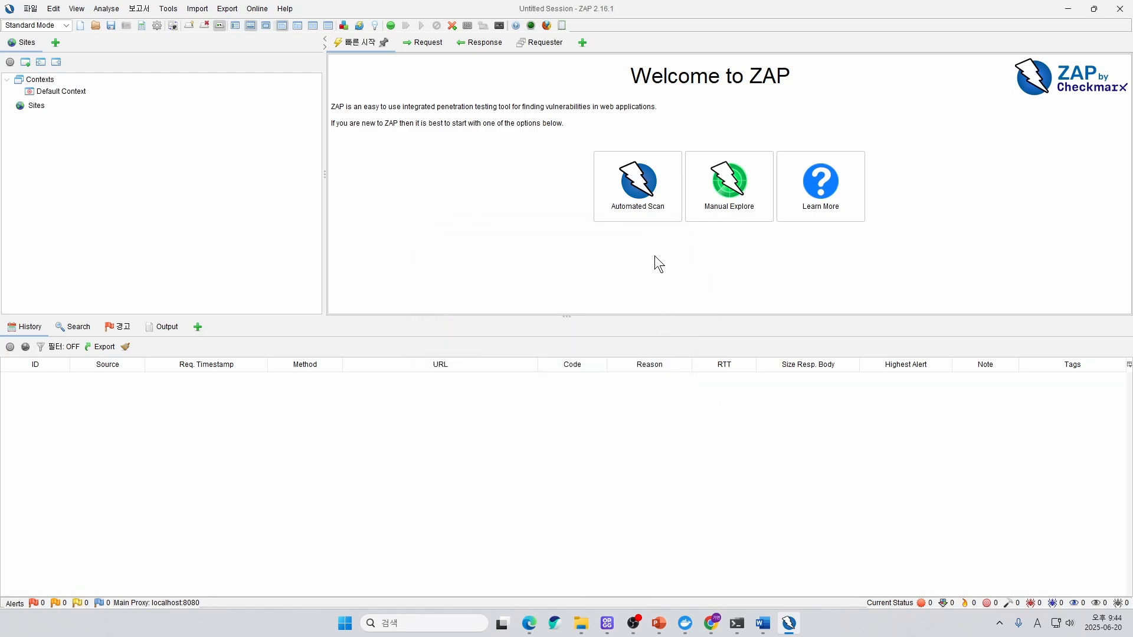
{"action": "left_click", "coordinate": [649, 217]}
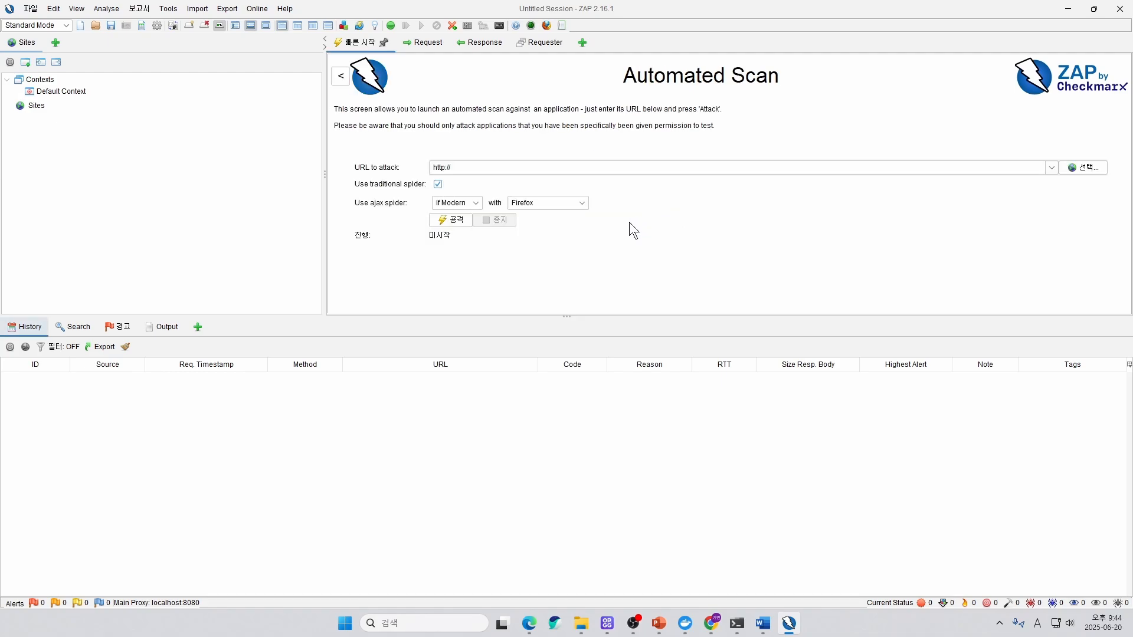
Open the URL to attack for editing in the Automated Scan setup.
{"action": "left_click", "coordinate": [487, 168]}
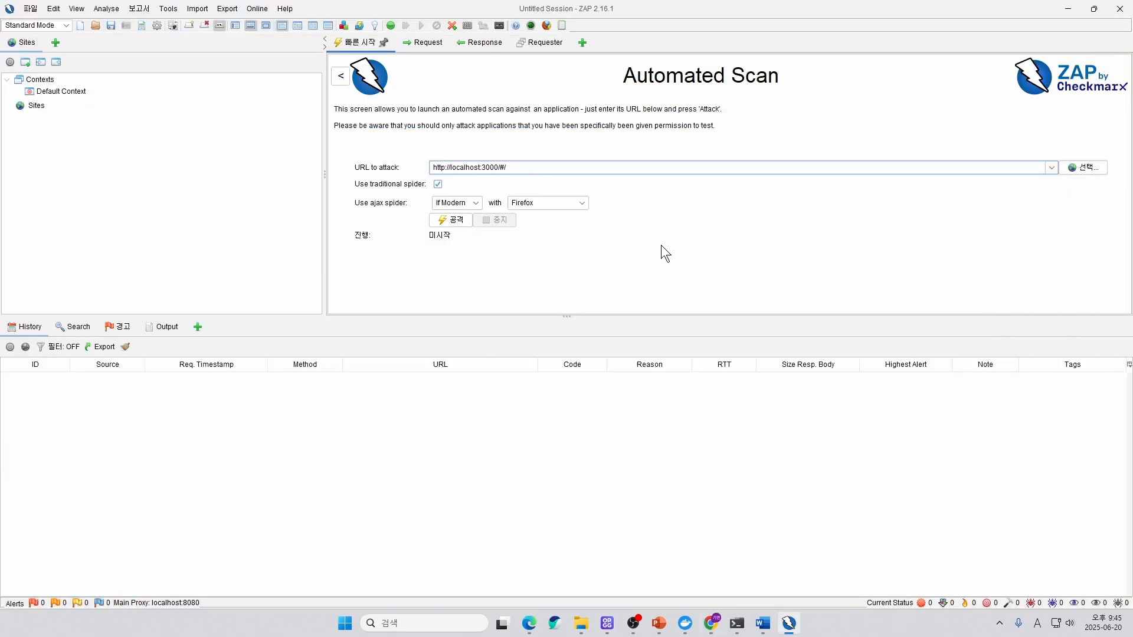
{"action": "left_click", "coordinate": [458, 224]}
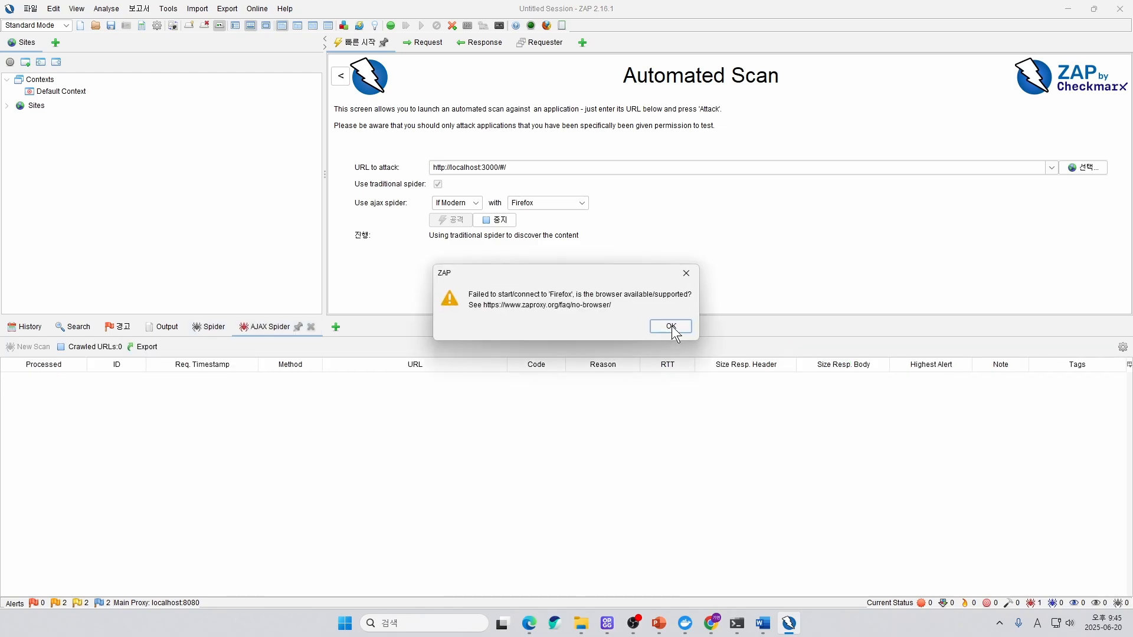
{"action": "left_click", "coordinate": [671, 326]}
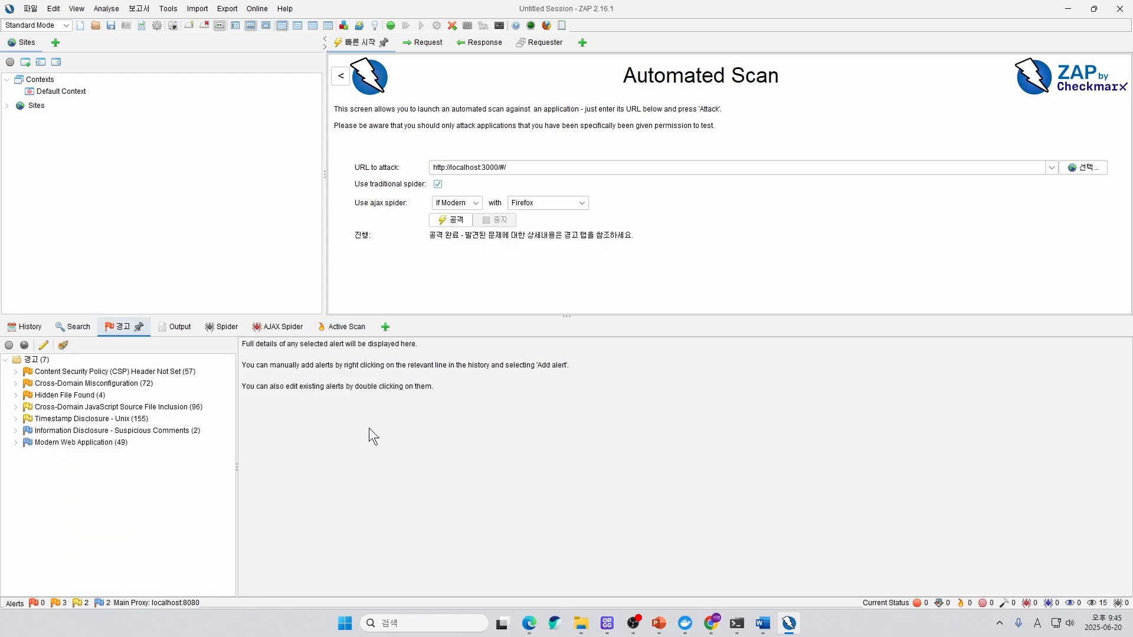
Examine the Active Scan, Output, Spider and AJAX Spider results, going through the URLs processed by the Spider.
{"action": "left_click", "coordinate": [330, 327]}
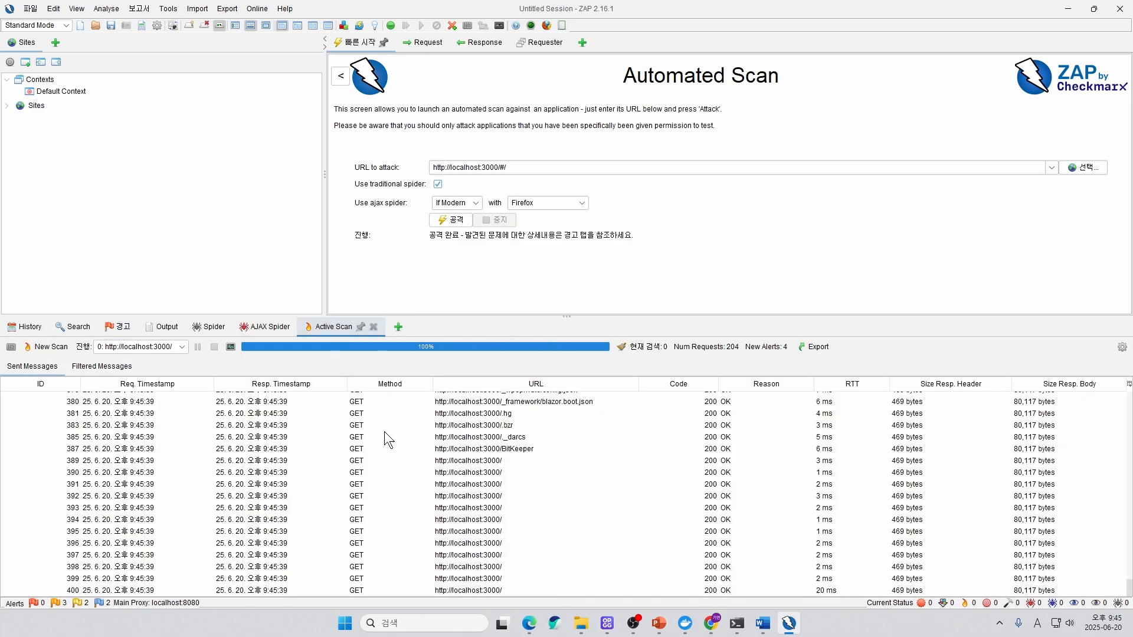
{"action": "left_click", "coordinate": [162, 327]}
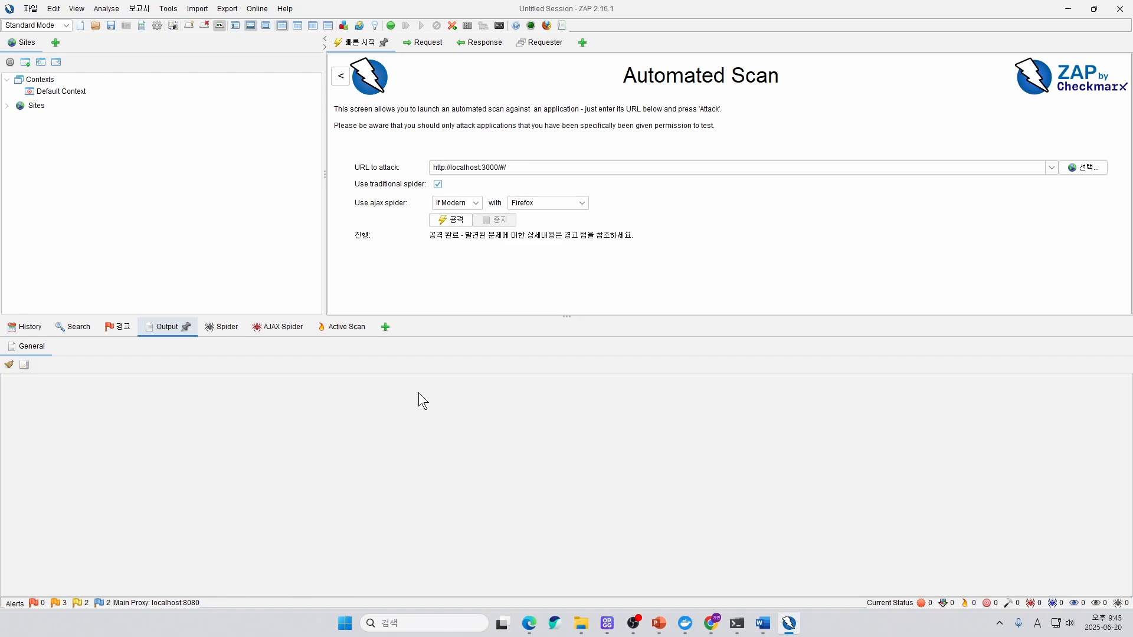
{"action": "left_click", "coordinate": [222, 330]}
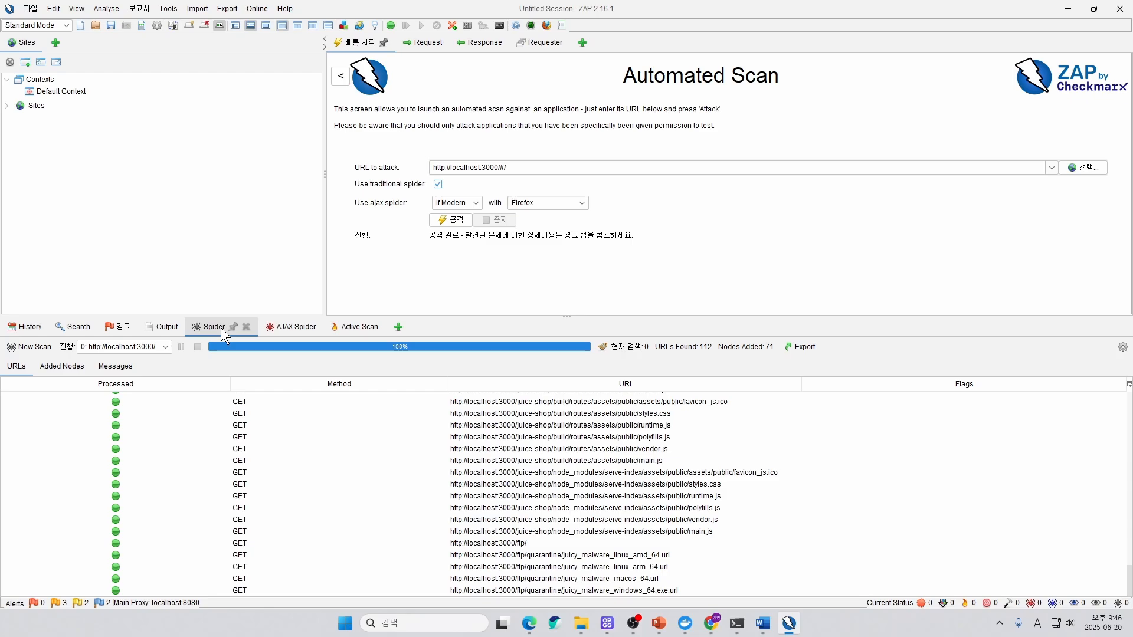
{"action": "scroll", "coordinate": [215, 467], "scroll_direction": "up", "scroll_amount": 10}
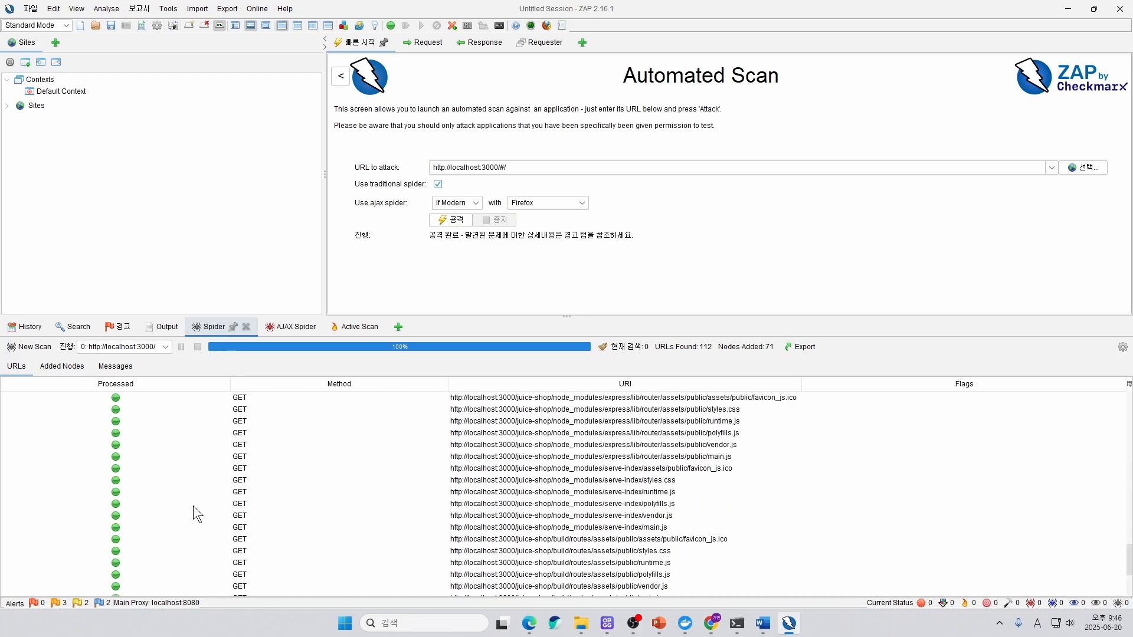
{"action": "scroll", "coordinate": [176, 507], "scroll_direction": "up", "scroll_amount": 10}
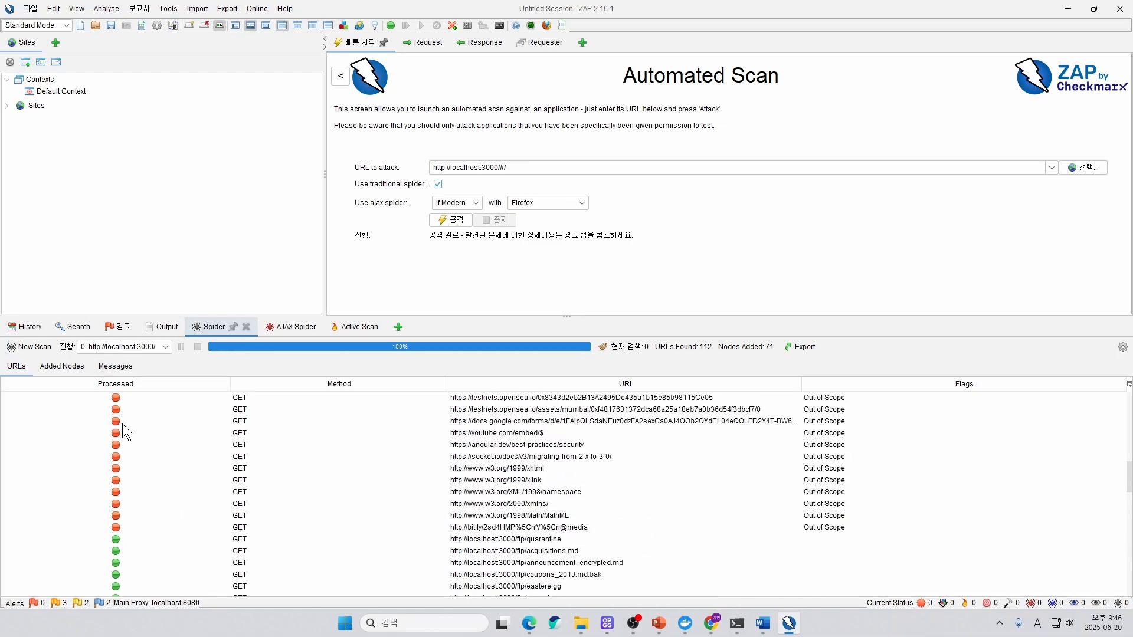
{"action": "scroll", "coordinate": [130, 495], "scroll_direction": "up", "scroll_amount": 2}
{"action": "scroll", "coordinate": [130, 498], "scroll_direction": "down", "scroll_amount": 3}
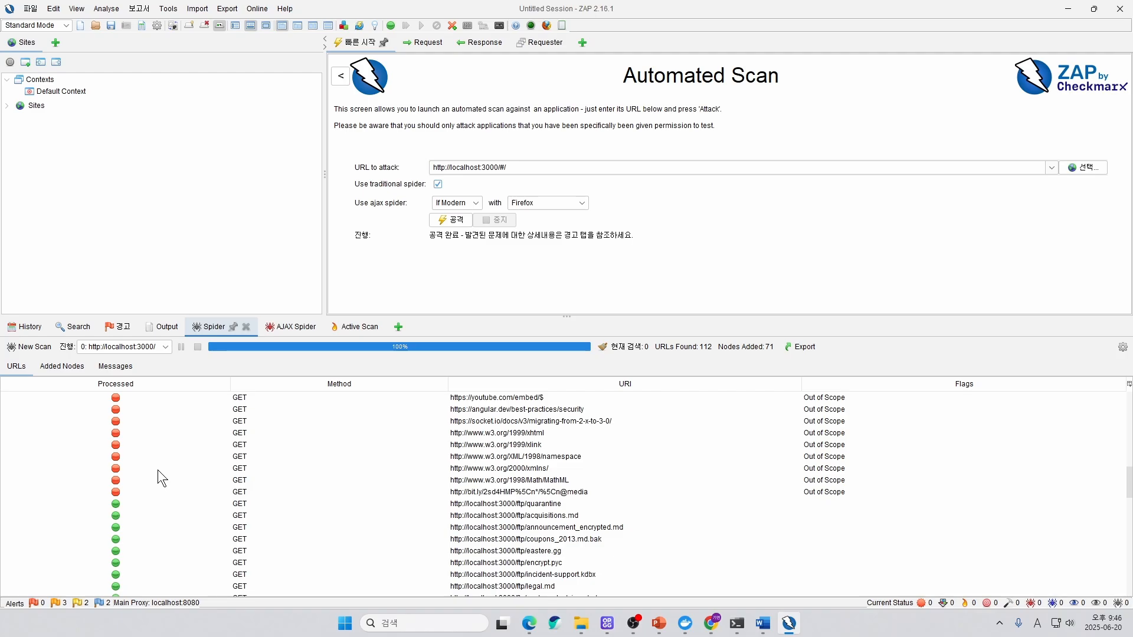
{"action": "scroll", "coordinate": [883, 441], "scroll_direction": "up", "scroll_amount": 4}
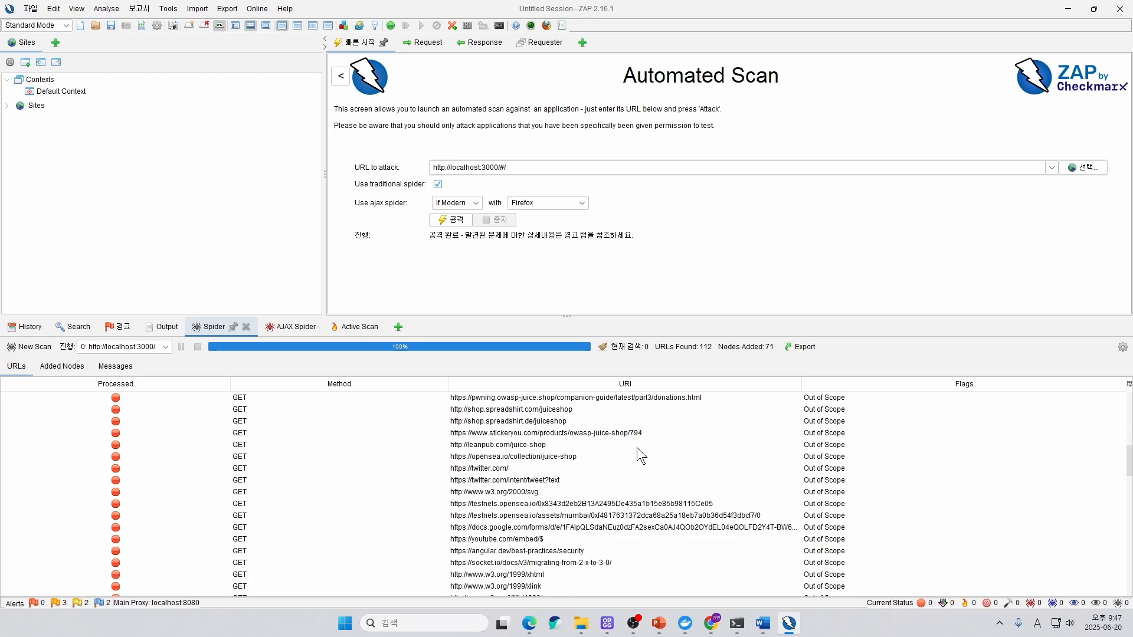
{"action": "left_click", "coordinate": [295, 334]}
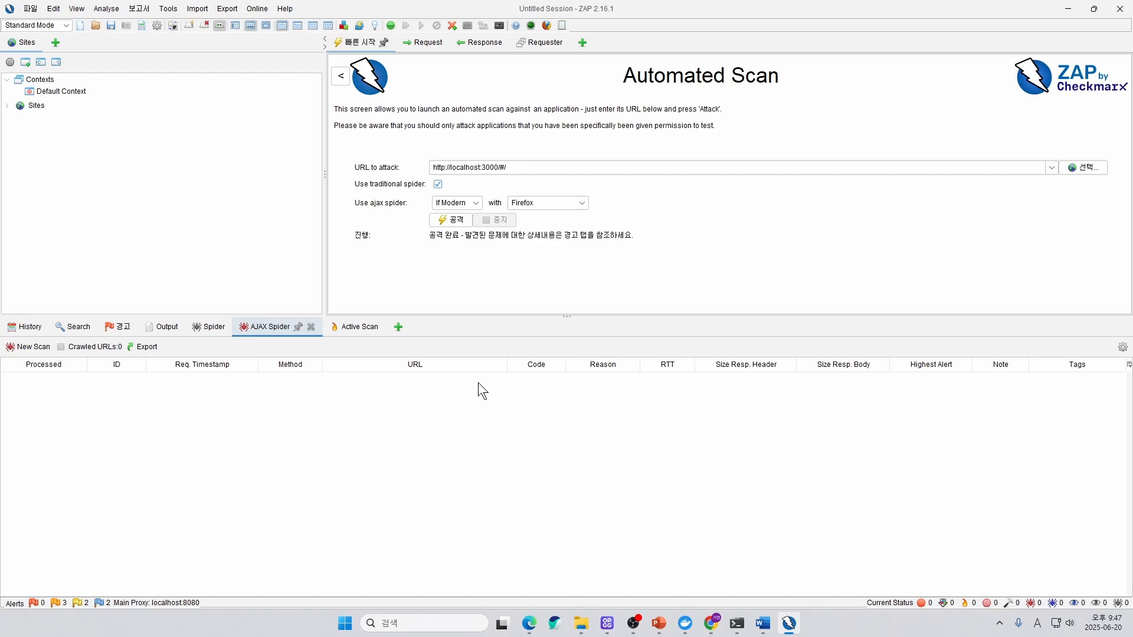
{"action": "left_click", "coordinate": [335, 329]}
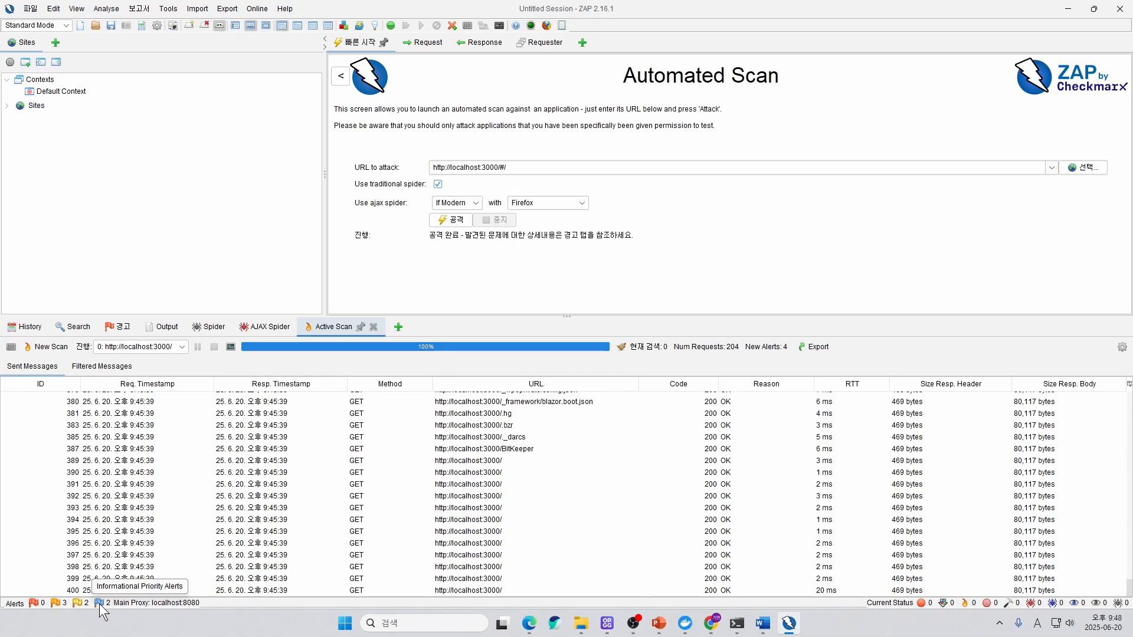
Review the details of the scan's alert types, from Content Security Policy (CSP) Header Not Set through Modern Web Application.
{"action": "left_click", "coordinate": [116, 330]}
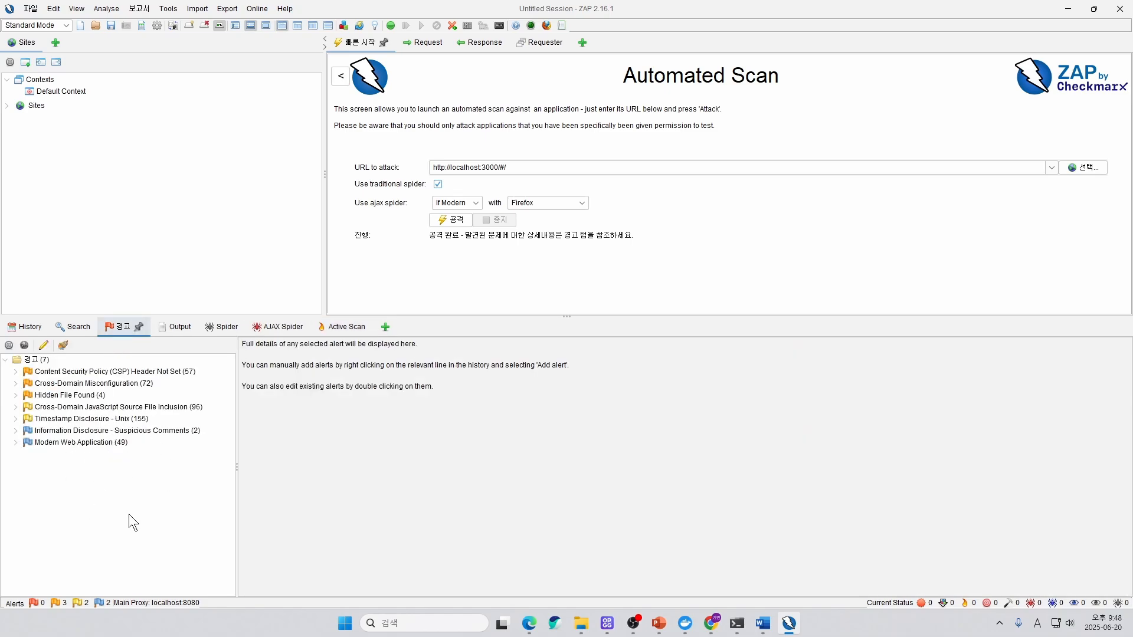
{"action": "left_click", "coordinate": [45, 375]}
{"action": "scroll", "coordinate": [283, 436], "scroll_direction": "down", "scroll_amount": 3}
{"action": "left_click", "coordinate": [142, 392]}
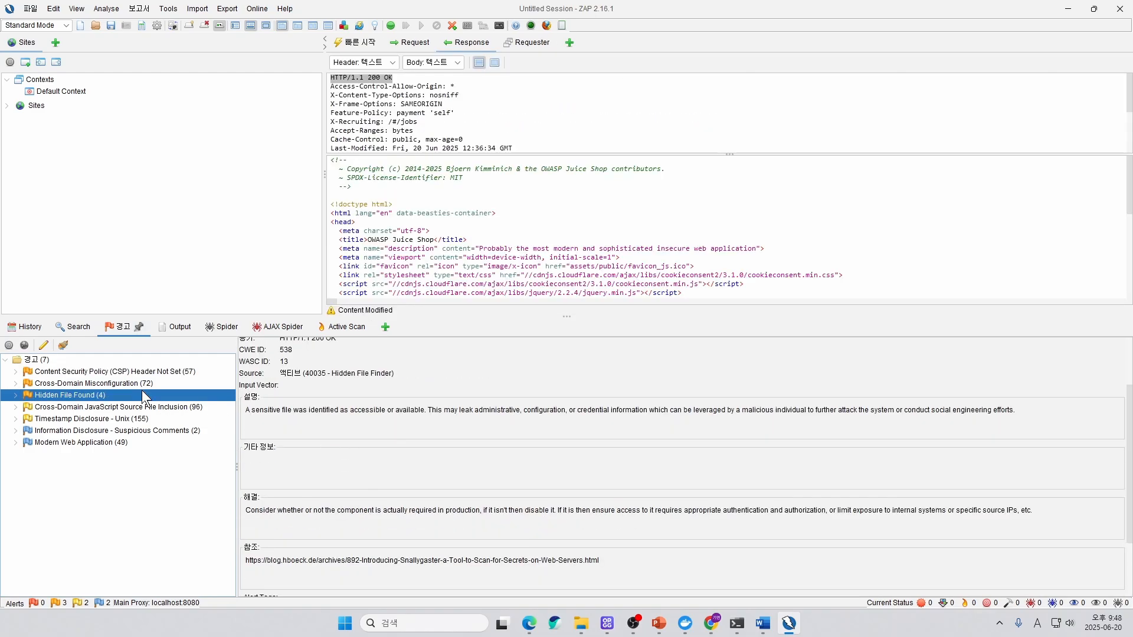
{"action": "left_click", "coordinate": [167, 384]}
{"action": "left_click", "coordinate": [152, 395]}
{"action": "left_click", "coordinate": [154, 407]}
{"action": "left_click", "coordinate": [155, 419]}
{"action": "left_click", "coordinate": [155, 431]}
{"action": "left_click", "coordinate": [156, 443]}
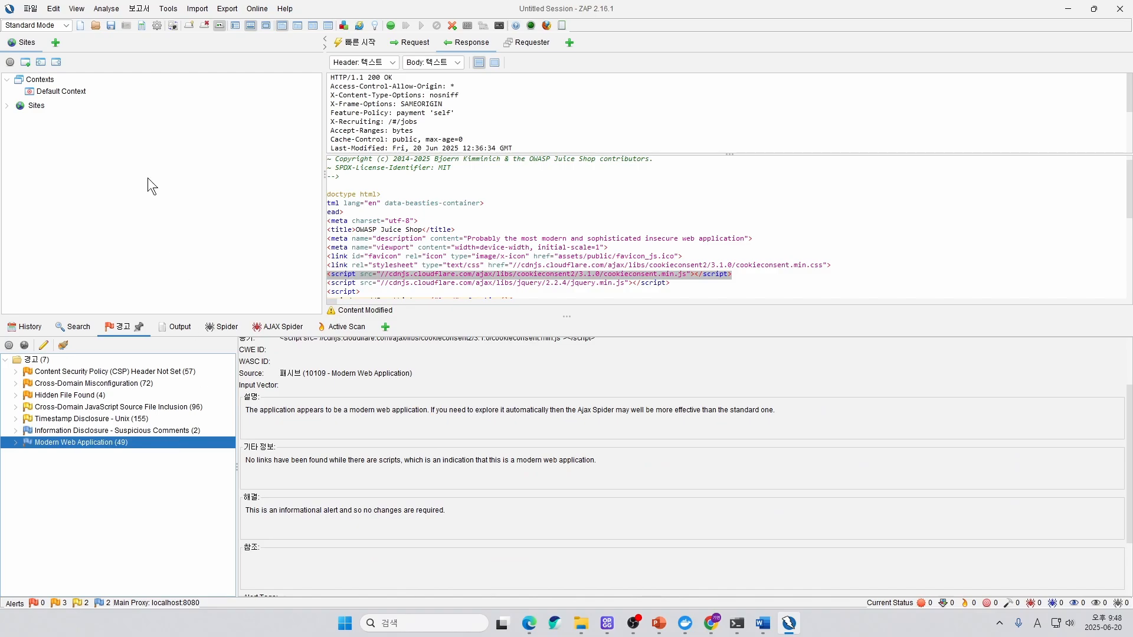
{"action": "left_click", "coordinate": [9, 106]}
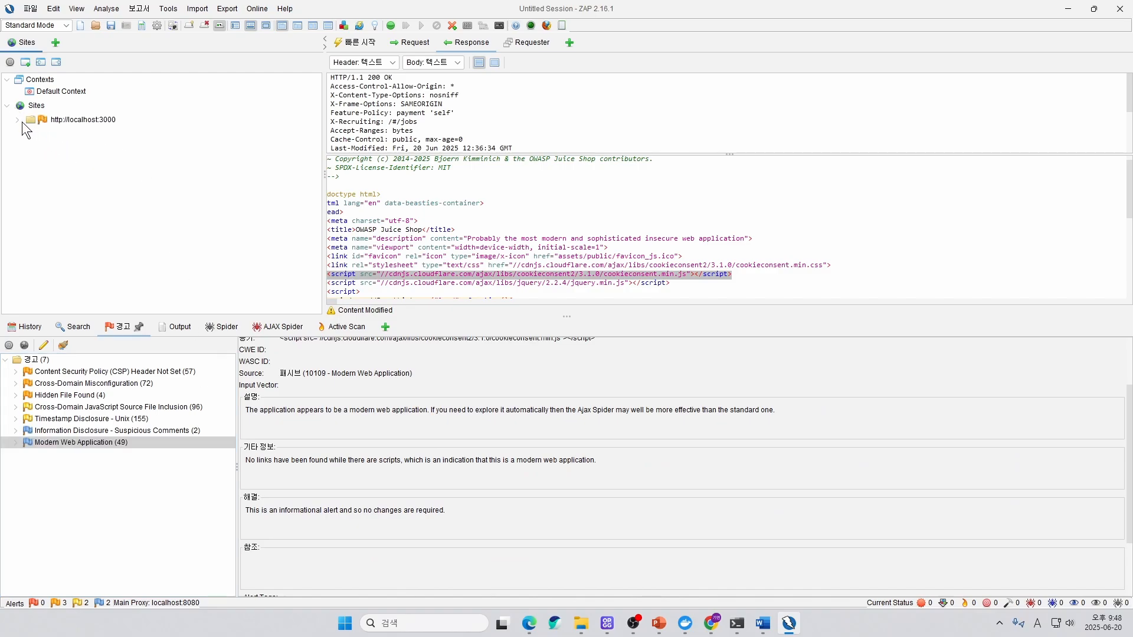
{"action": "double_click", "coordinate": [24, 121]}
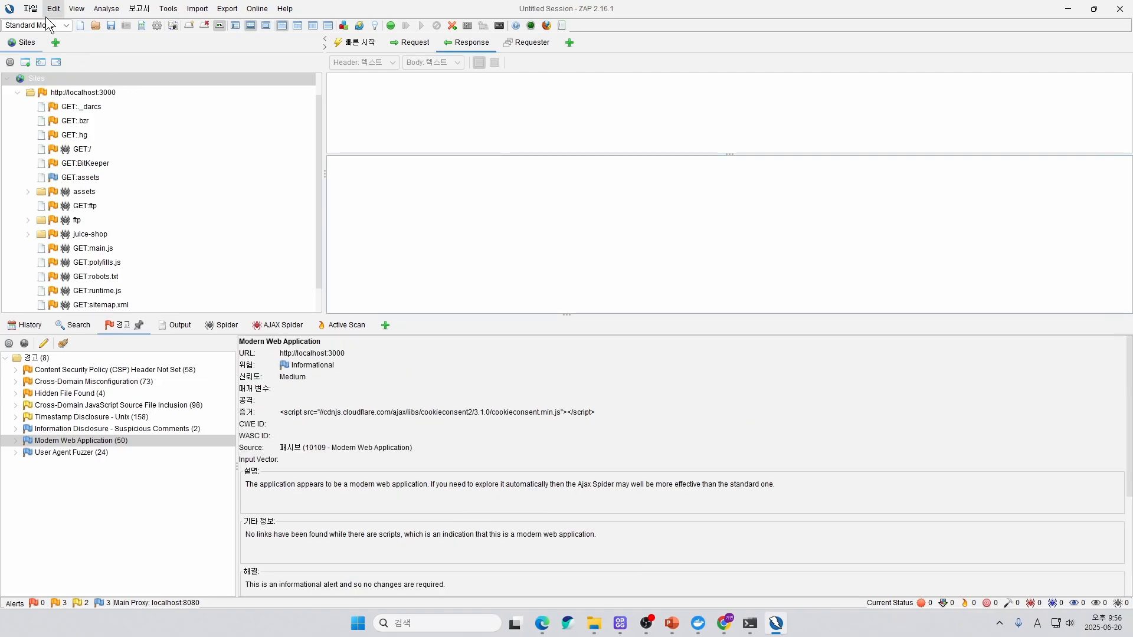
Exit ZAP and discard the unsaved current session.
{"action": "left_click", "coordinate": [30, 8]}
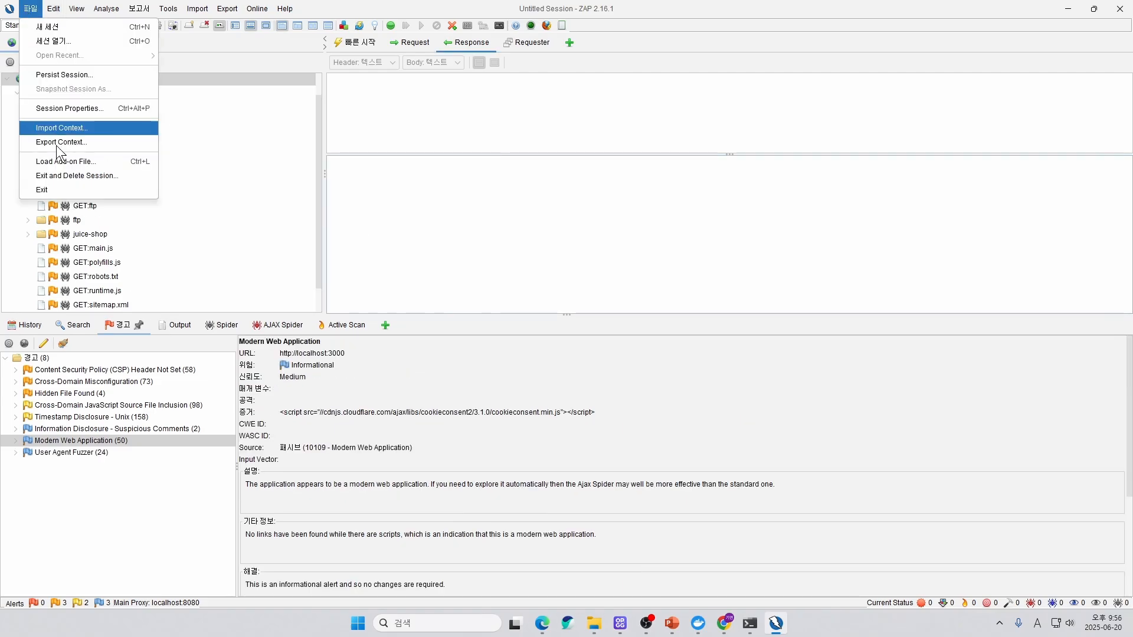
{"action": "left_click", "coordinate": [56, 189]}
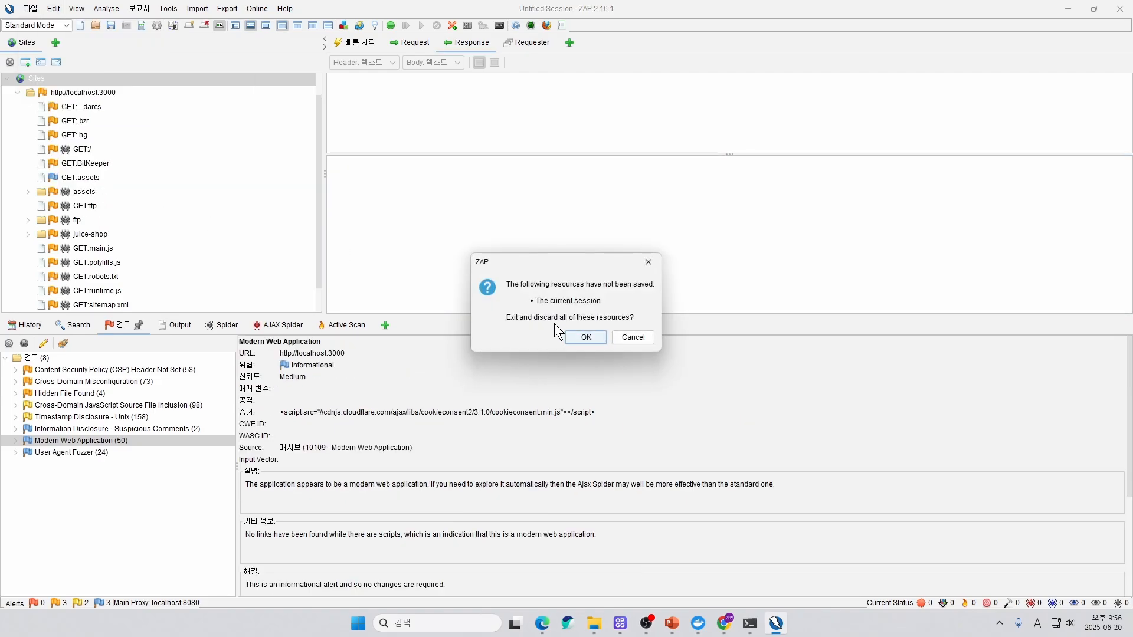
{"action": "left_click", "coordinate": [589, 335]}
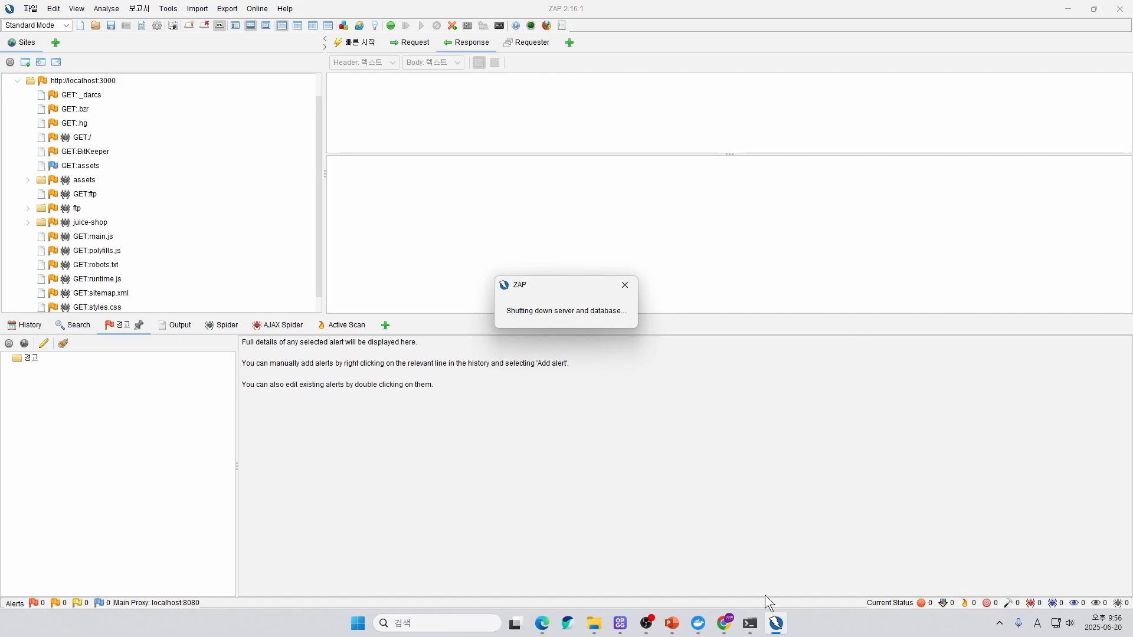
Switch to Command Prompt and stop the running Juice Shop container.
{"action": "left_click", "coordinate": [750, 623]}
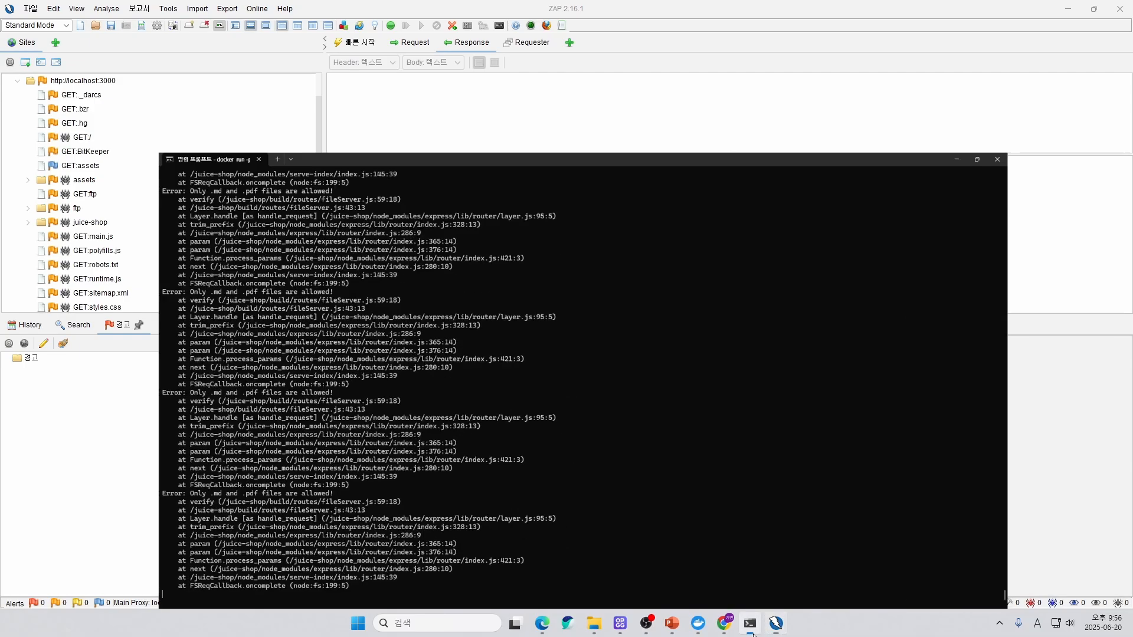
{"action": "left_click", "coordinate": [1093, 9]}
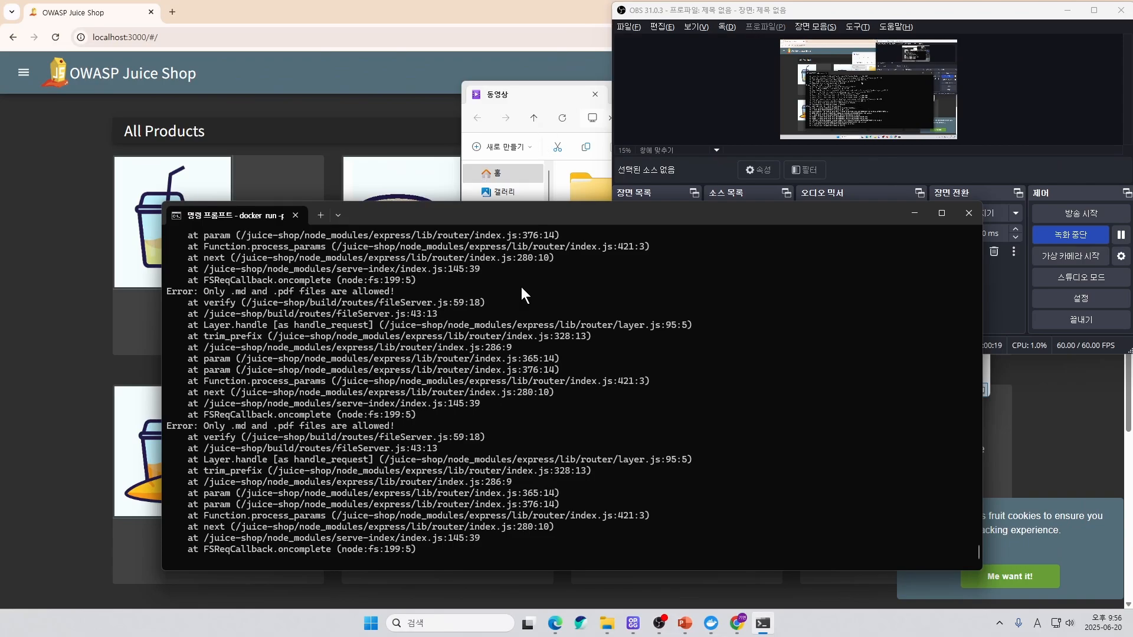
{"action": "key", "text": "ctrl+c"}
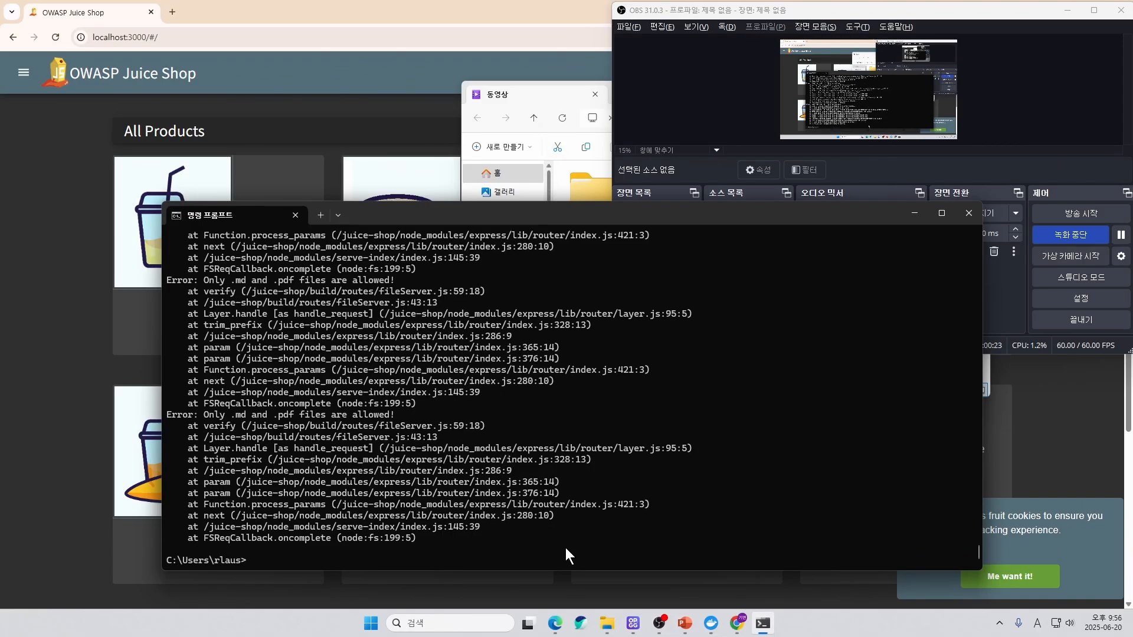
List all Docker containers, including stopped ones, with docker ps -a.
{"action": "type", "text": "docker ps -a"}
{"action": "key", "text": "Return"}
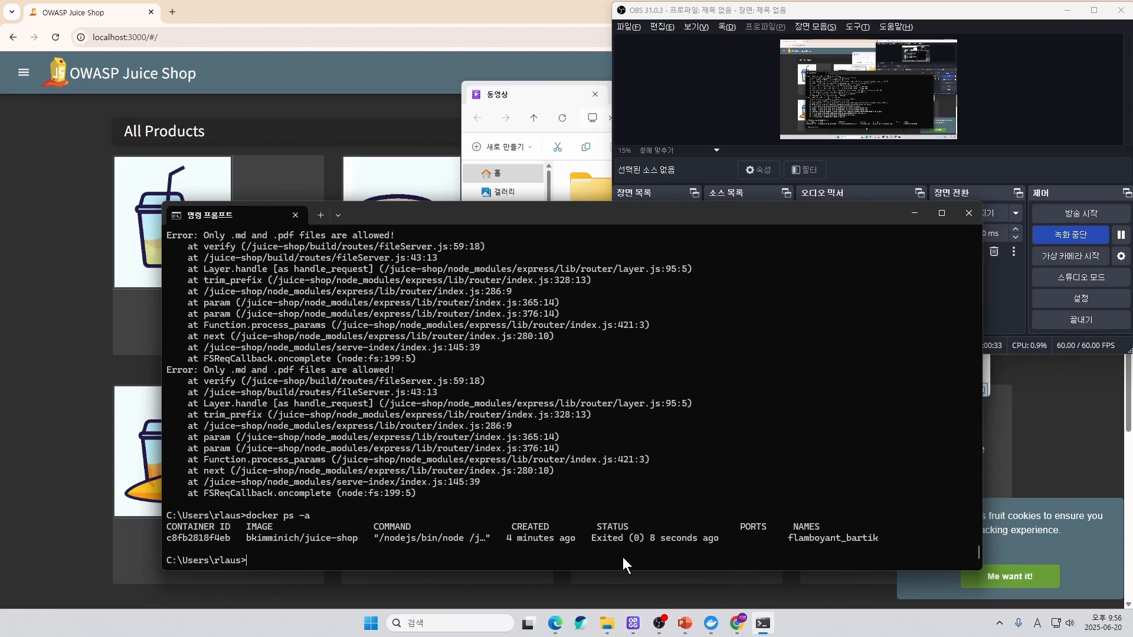
Widen the Command Prompt window and remove the bkimminich/juice-shop container with docker rm c8fb.
{"action": "left_click_drag", "start_coordinate": [1040, 438], "coordinate": [1097, 437]}
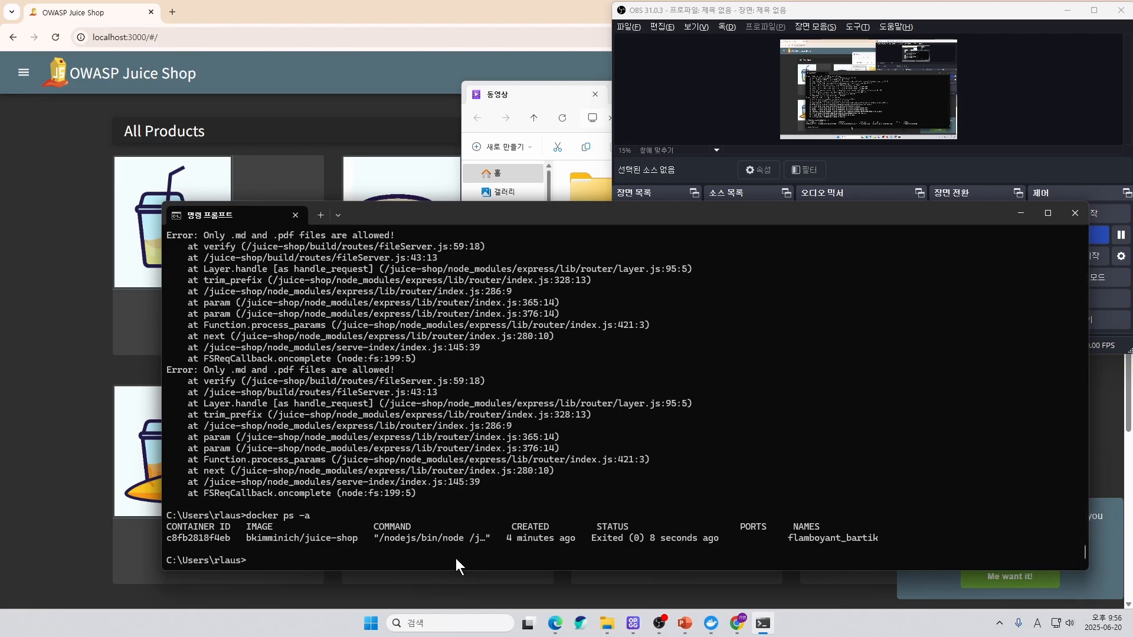
{"action": "left_click_drag", "start_coordinate": [582, 539], "coordinate": [592, 540]}
{"action": "left_click", "coordinate": [620, 549]}
{"action": "type", "text": "docker rm c8fb"}
{"action": "key", "text": "Return"}
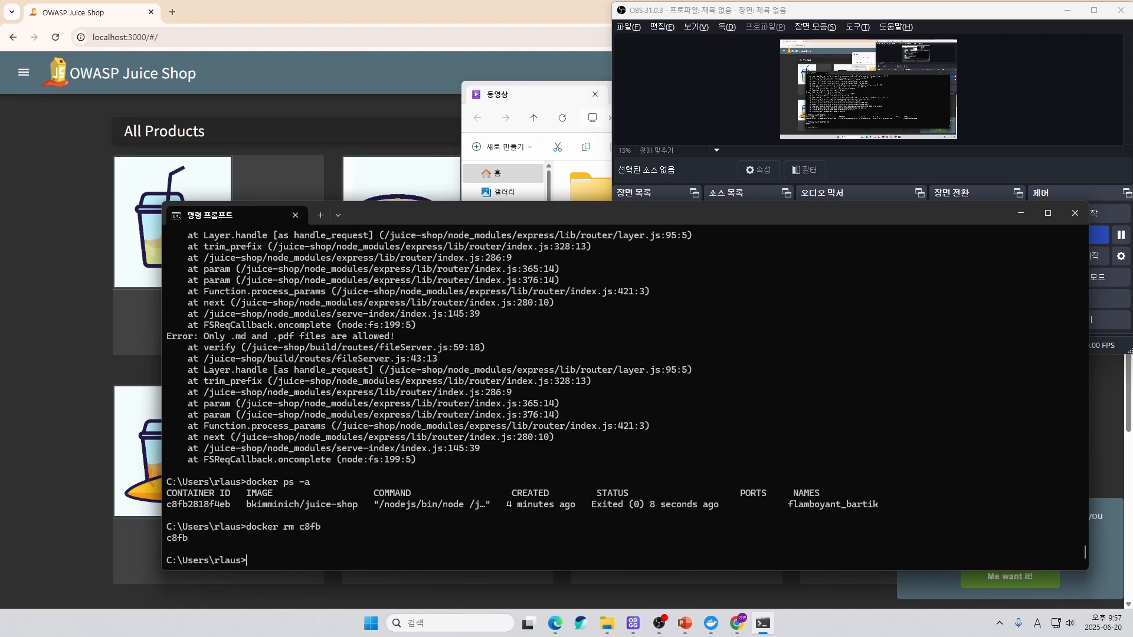
Check the removal of the Juice Shop container by running docker ps -a again.
{"action": "type", "text": "docker ps -a"}
{"action": "key", "text": "Return"}
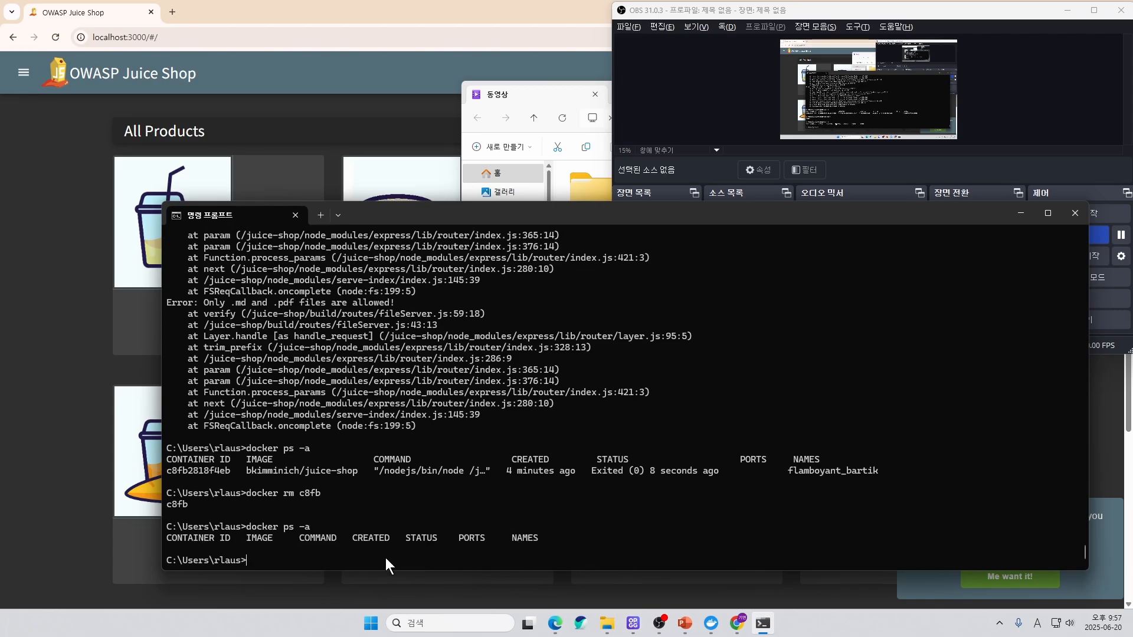
{"action": "left_click", "coordinate": [1121, 235]}
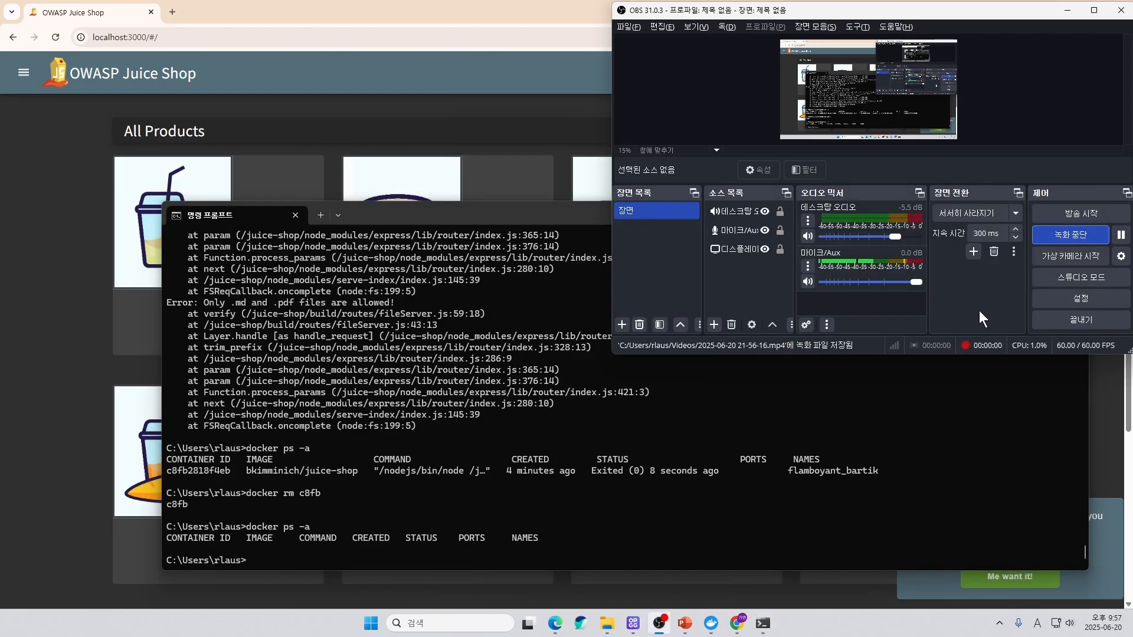
{"action": "left_click", "coordinate": [879, 447]}
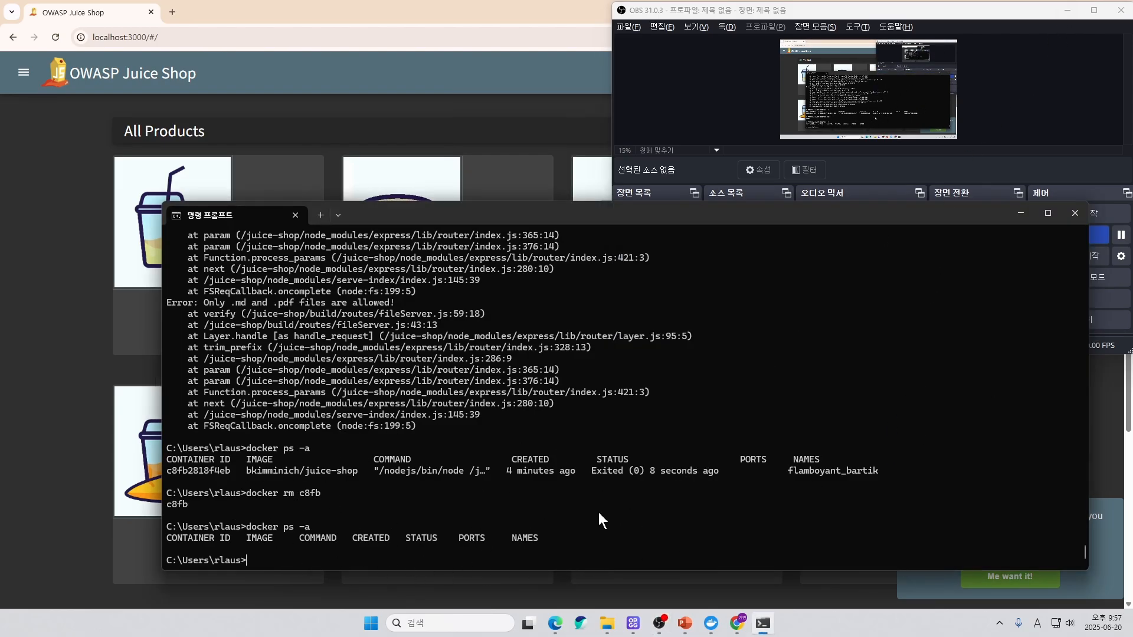
Switch to Chrome and reload localhost:3000 to check whether Juice Shop is still reachable.
{"action": "left_click", "coordinate": [110, 432]}
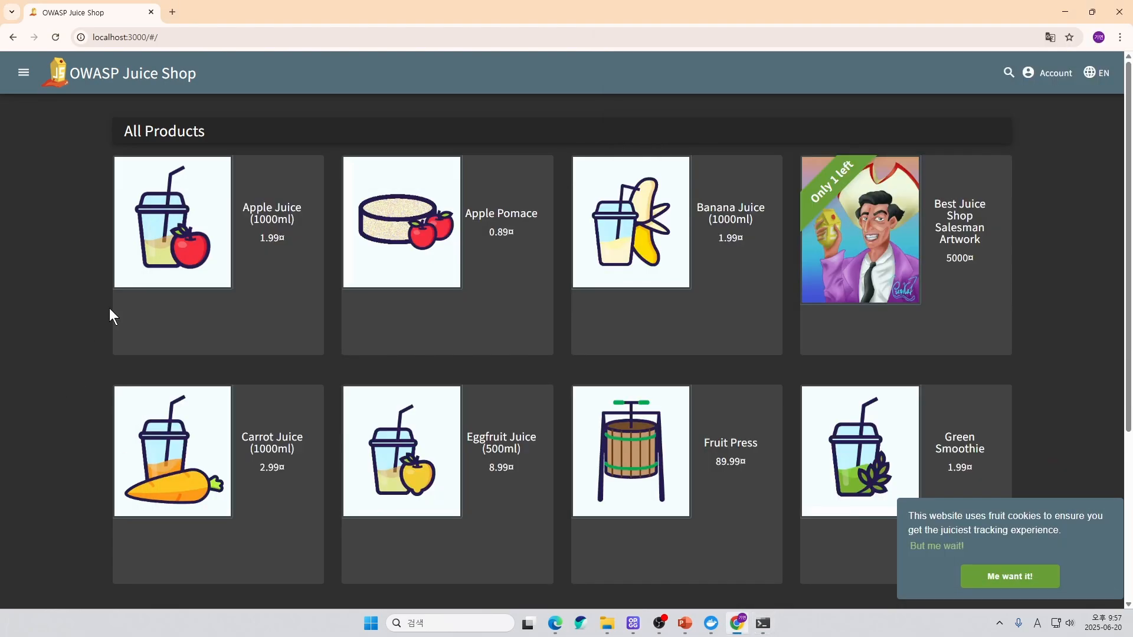
{"action": "left_click", "coordinate": [60, 40]}
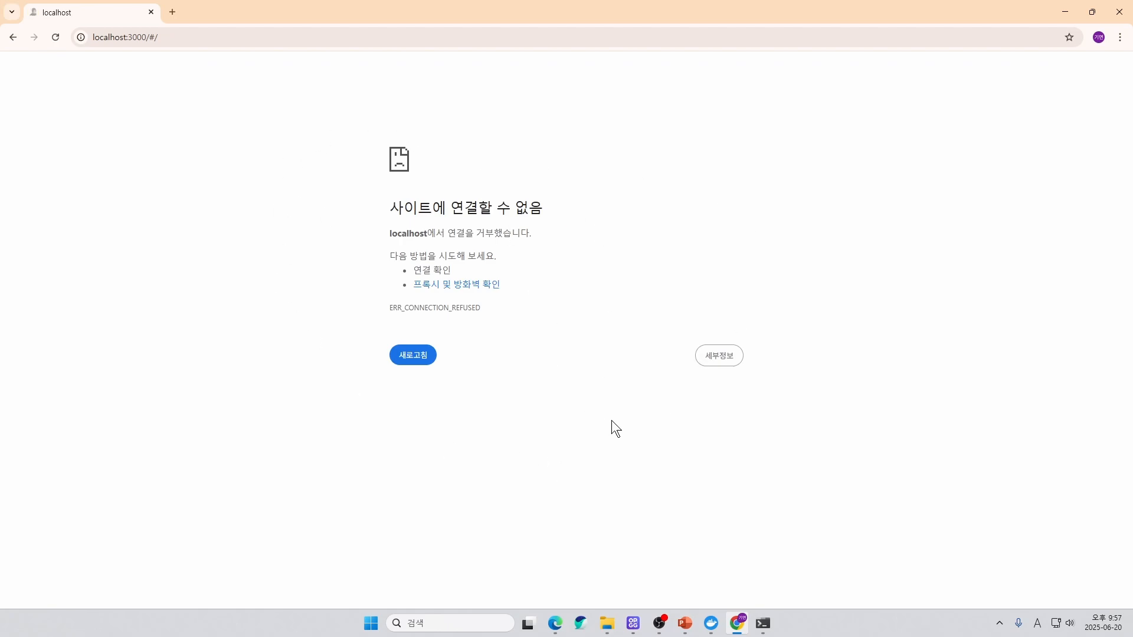
Switch to PowerPoint and start the slide show from the current ZAP 실습 slide.
{"action": "key", "text": "alt+Tab"}
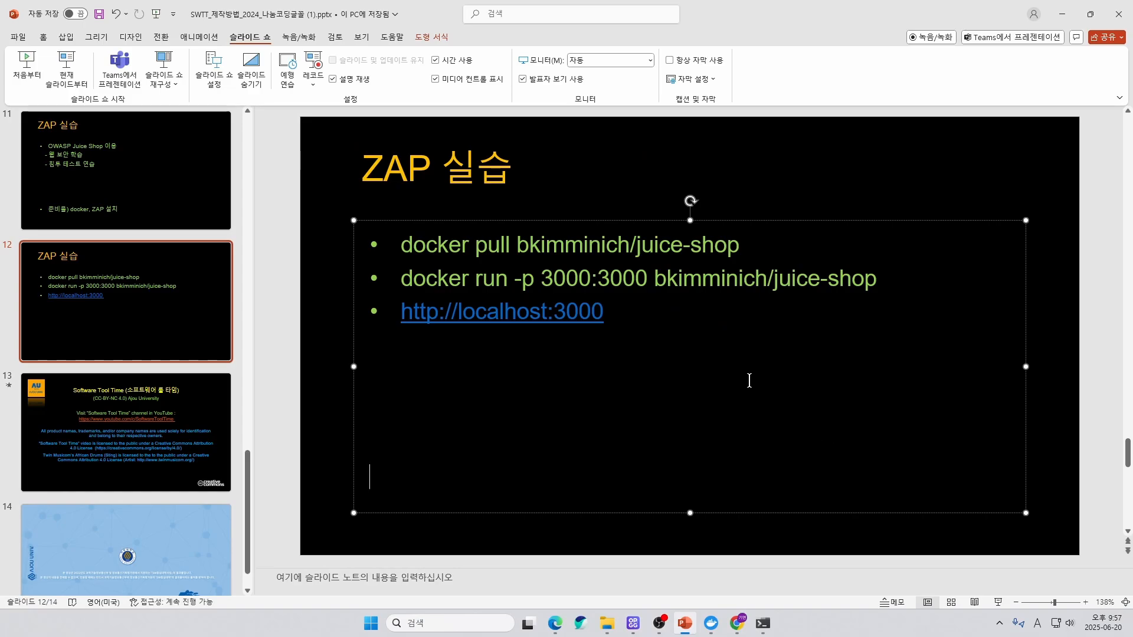
{"action": "key", "text": "shift+F5"}
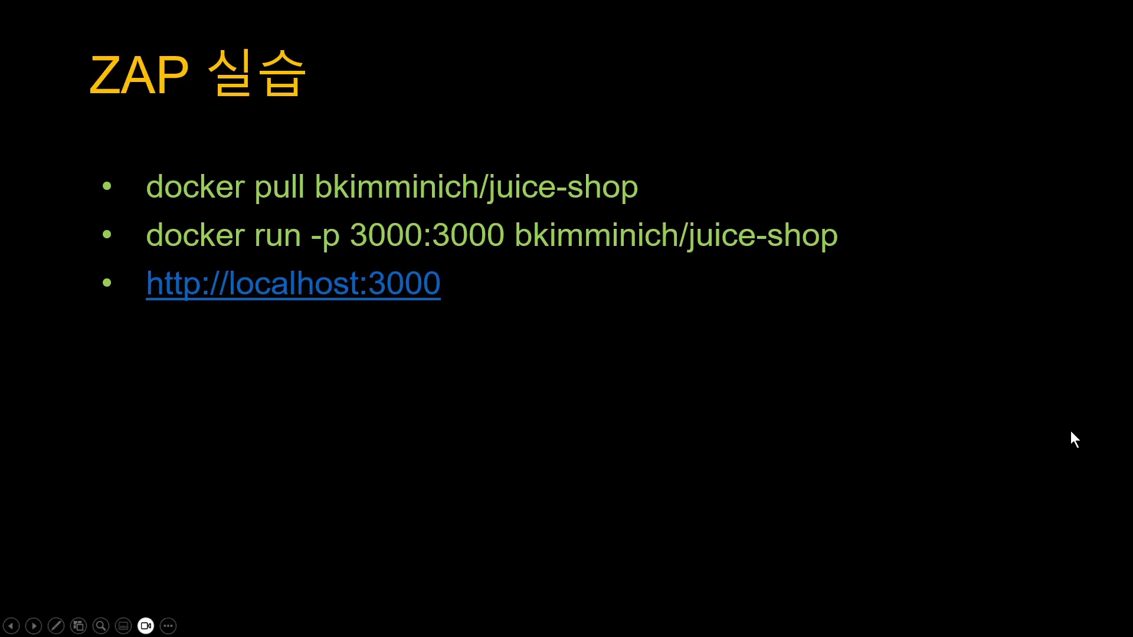